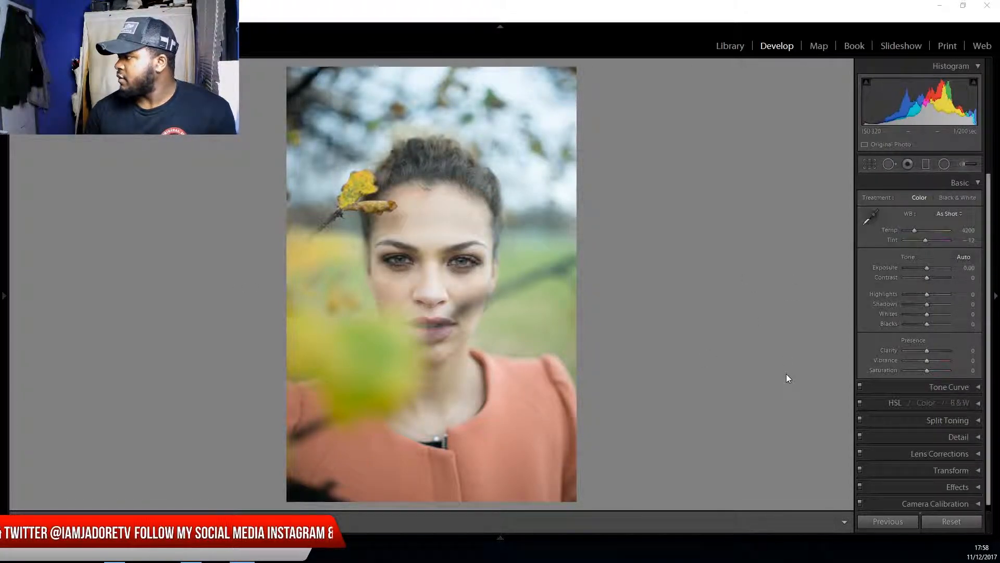
- Collapse the Basic settings, expand Camera Calibration and look through the available camera profiles
click(973, 181)
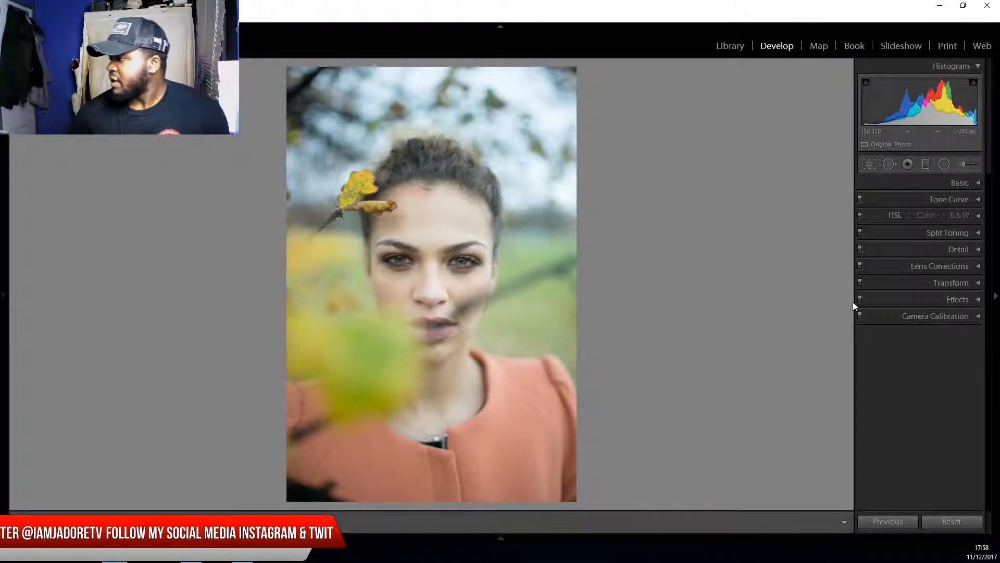
click(929, 319)
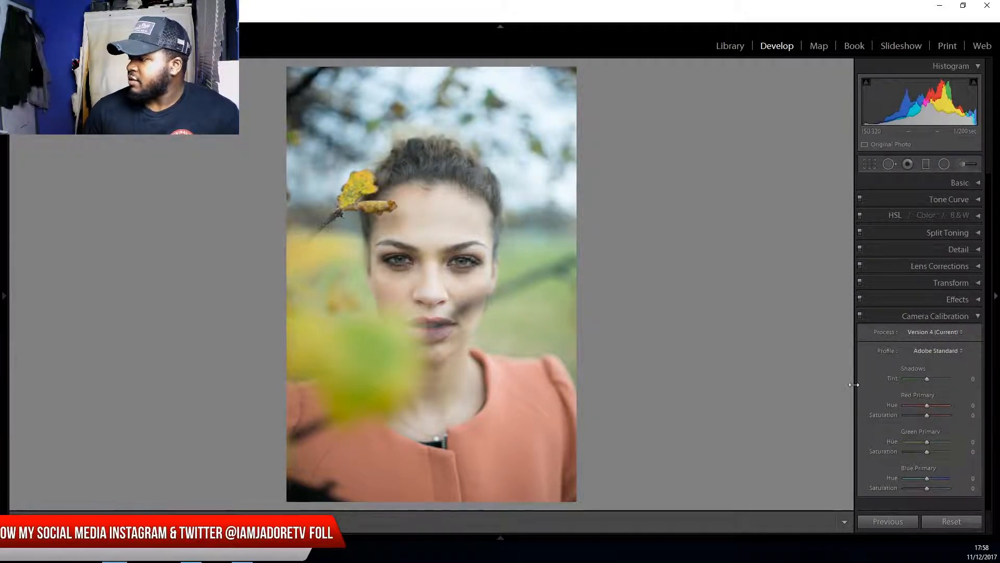
click(942, 350)
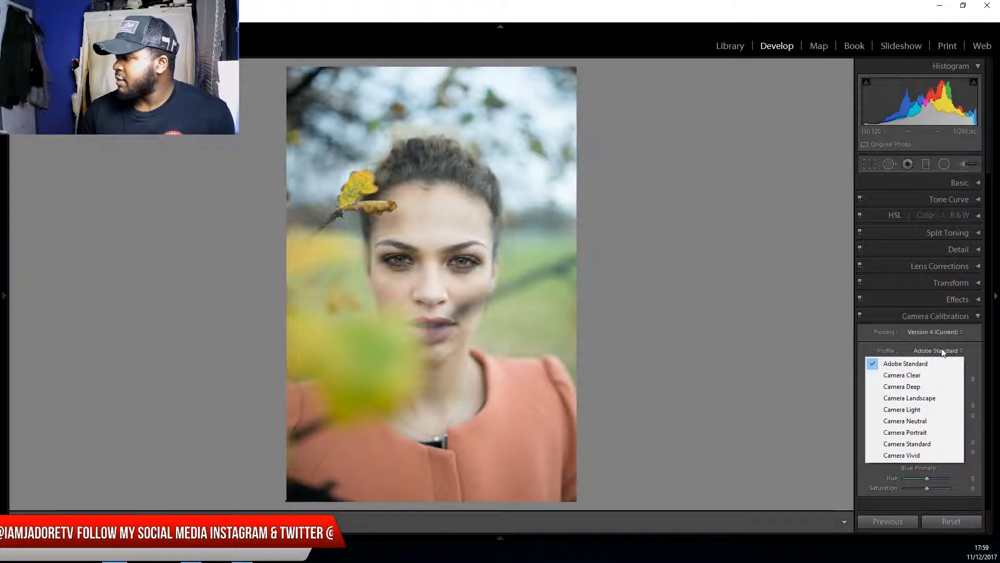
click(821, 341)
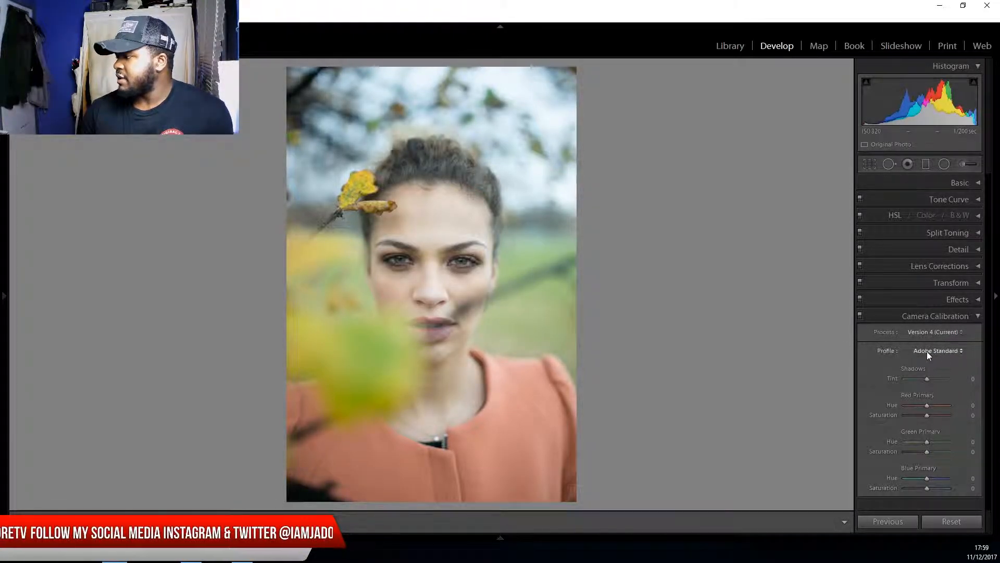
click(947, 352)
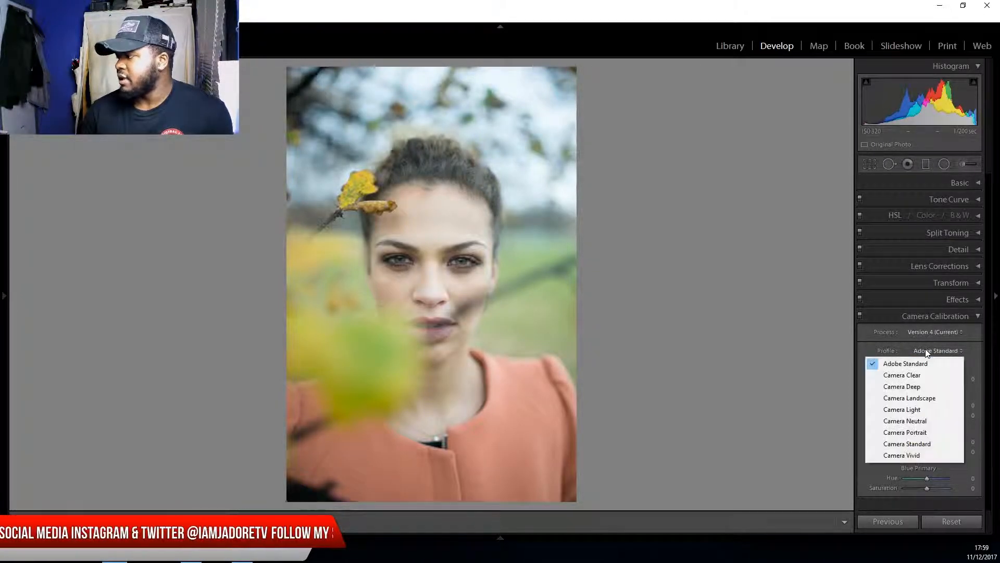
click(851, 355)
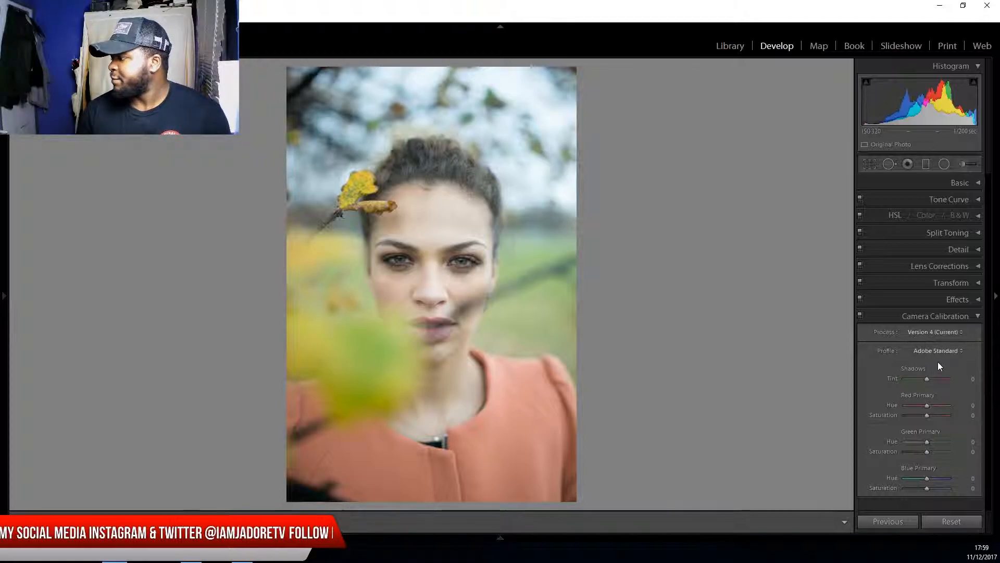
click(942, 351)
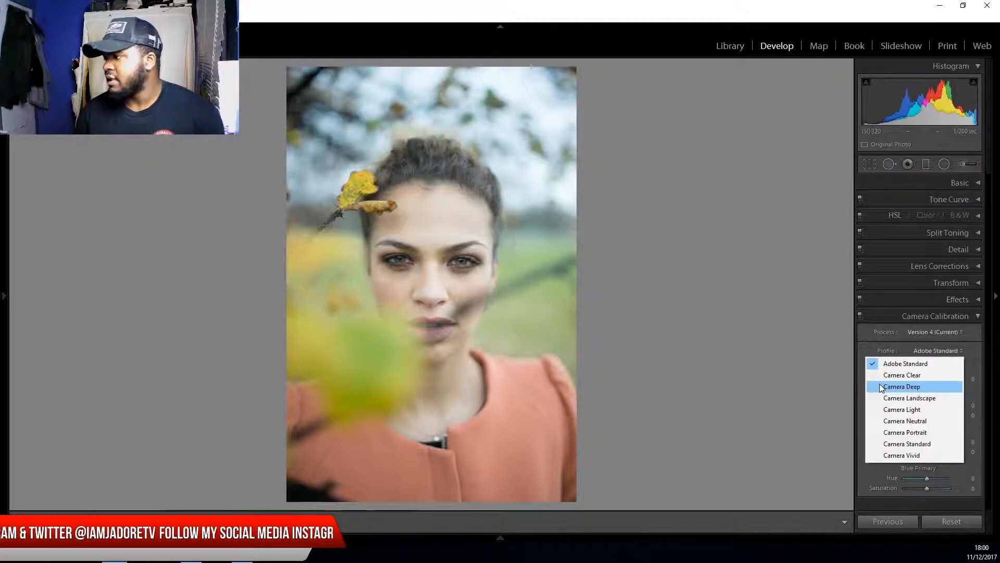
click(755, 340)
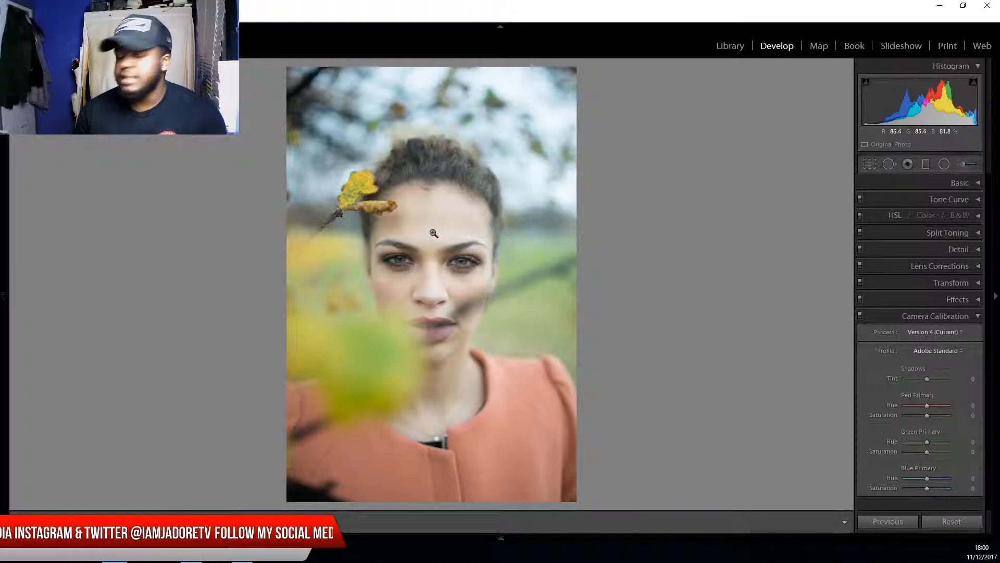
- Zoom in on the woman's face, reveal the presets list and collapse its expanded preset group
click(414, 240)
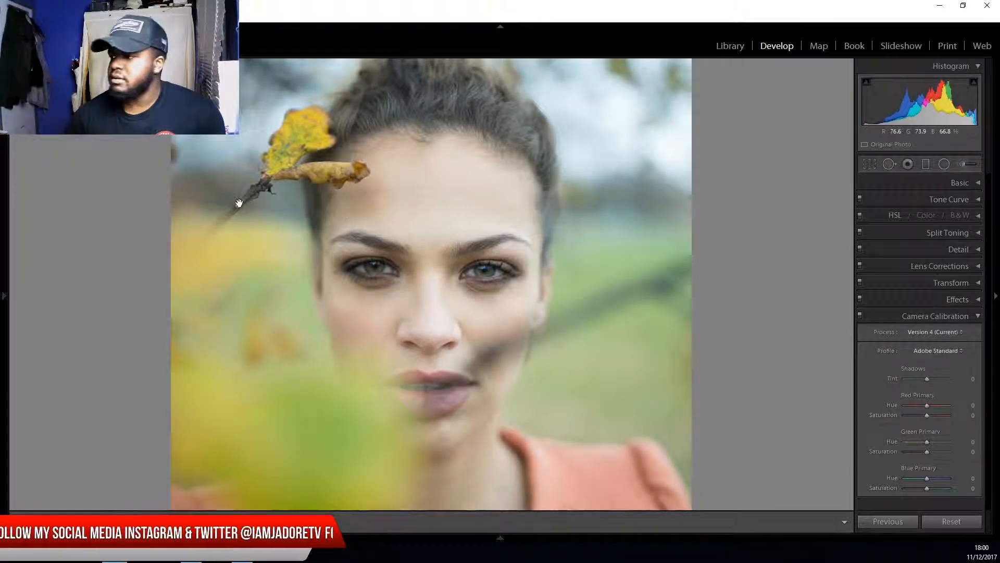
click(4, 296)
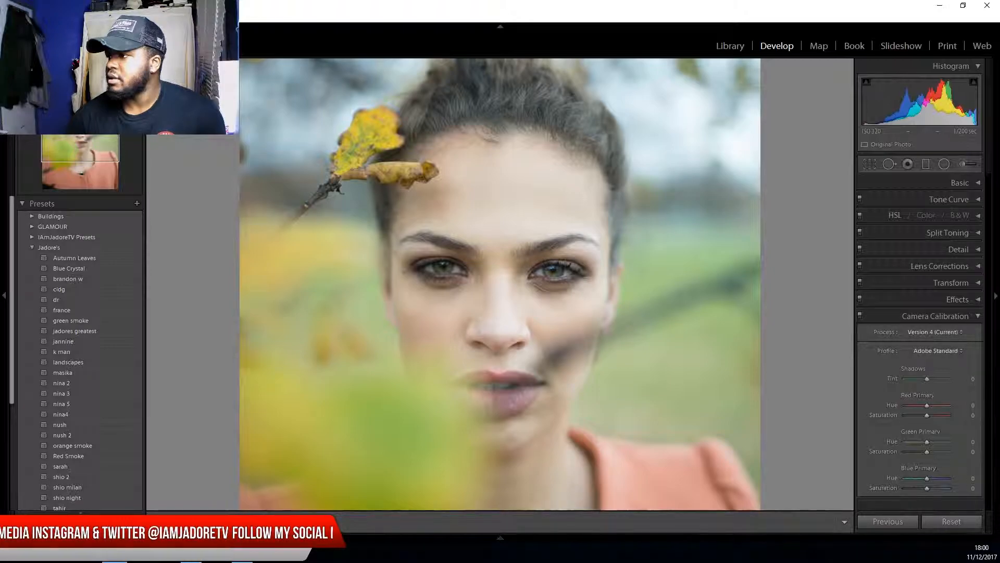
key(ctrl+equal)
key(ctrl+equal)
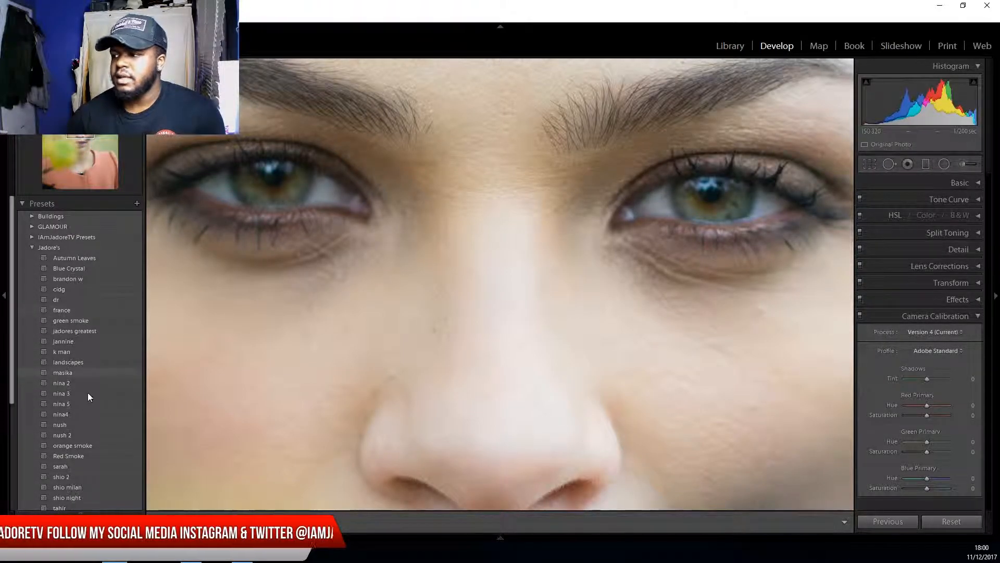
click(35, 247)
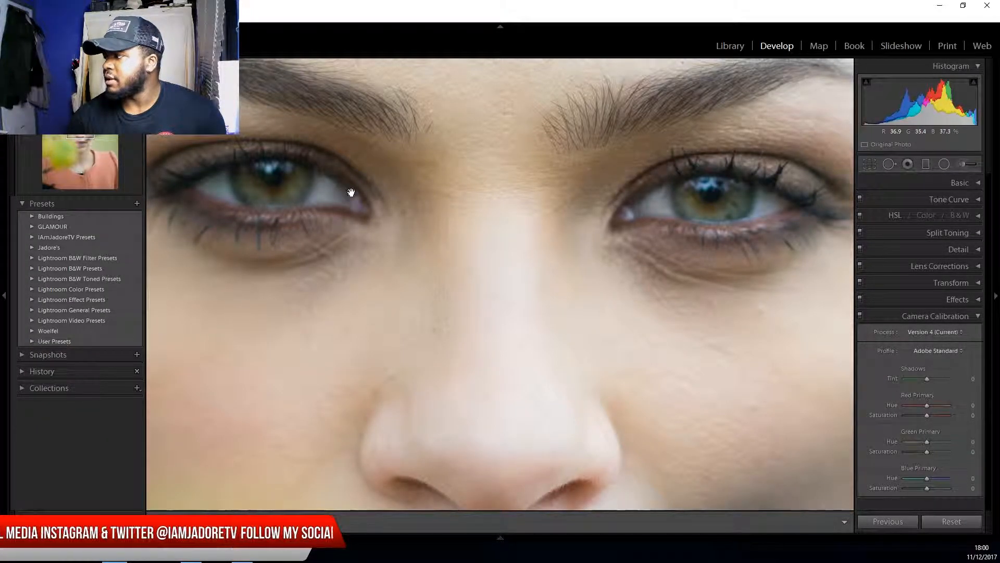
- Examine the eyes, eyebrows, skin and the leaf beside the forehead at close range, and return to the full photo with the presets hidden
drag(455, 183, 357, 214)
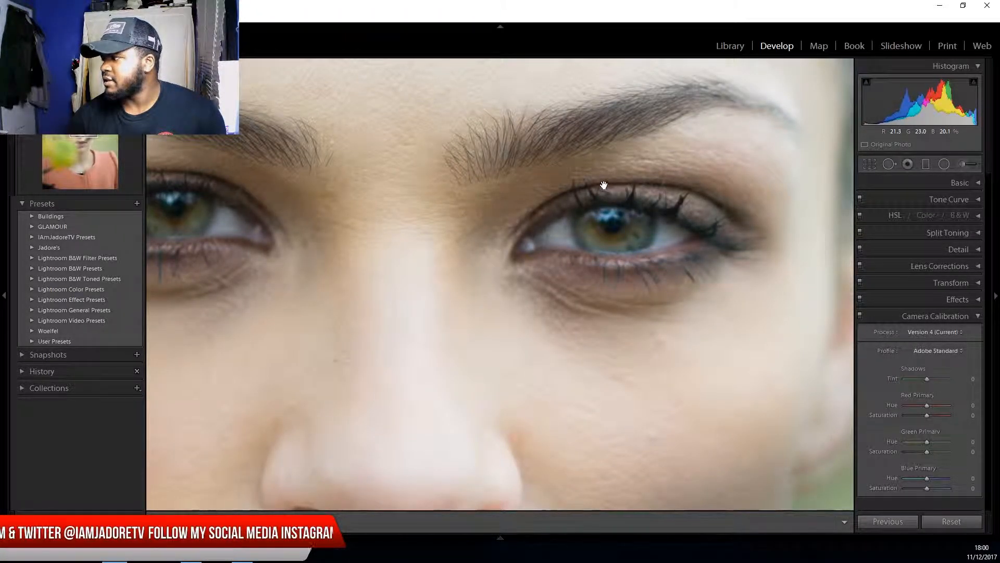
drag(322, 152, 354, 317)
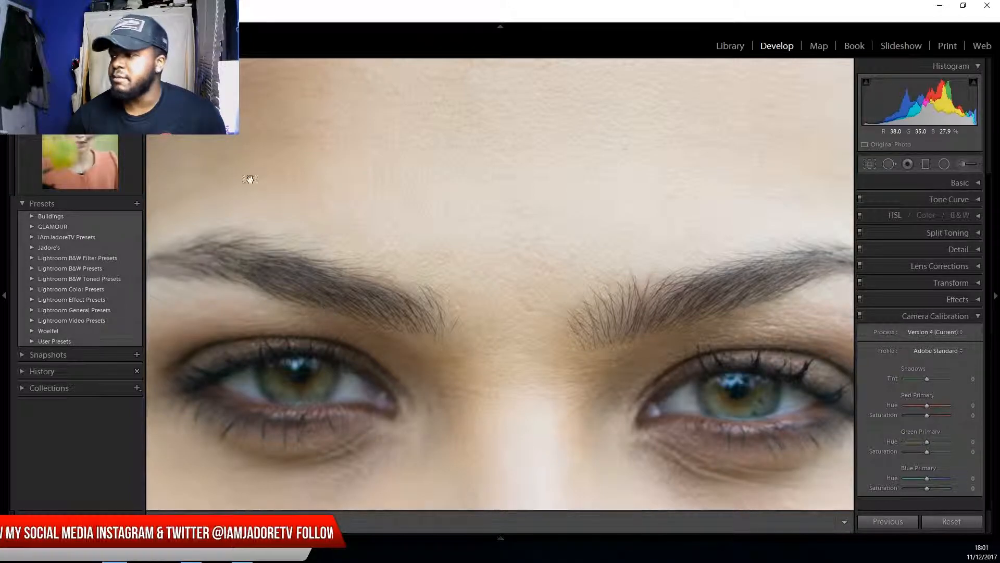
click(7, 293)
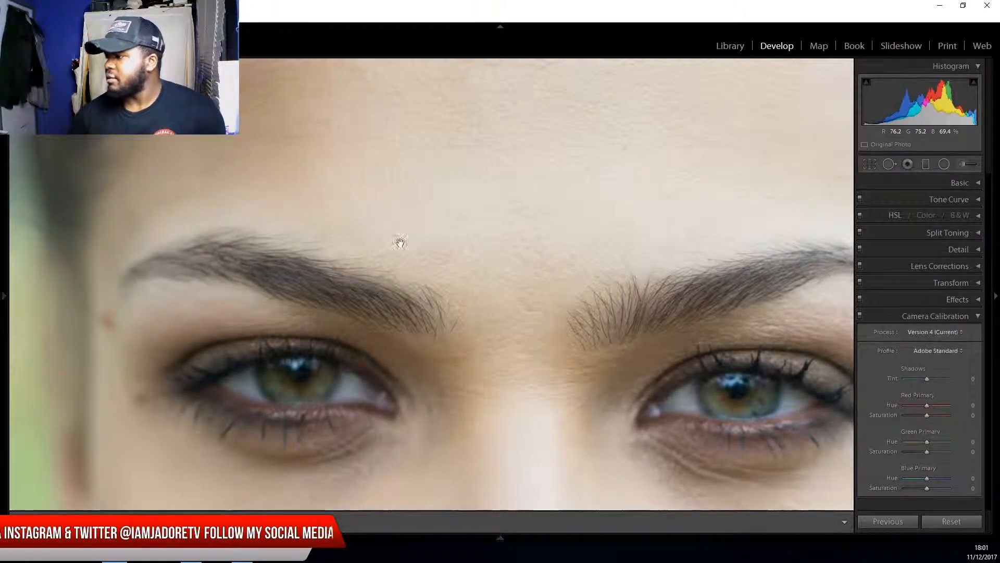
drag(478, 286, 439, 266)
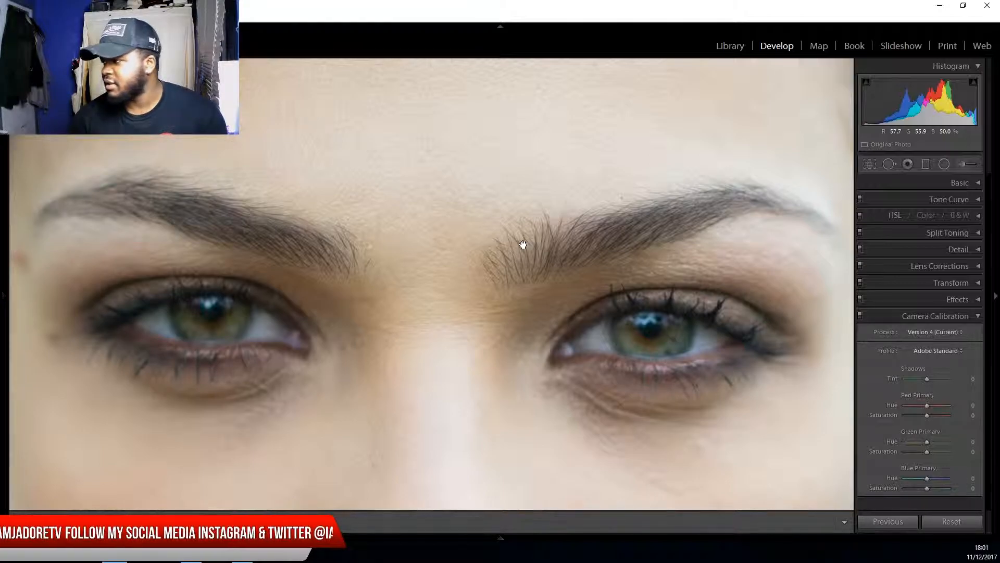
drag(488, 301, 495, 218)
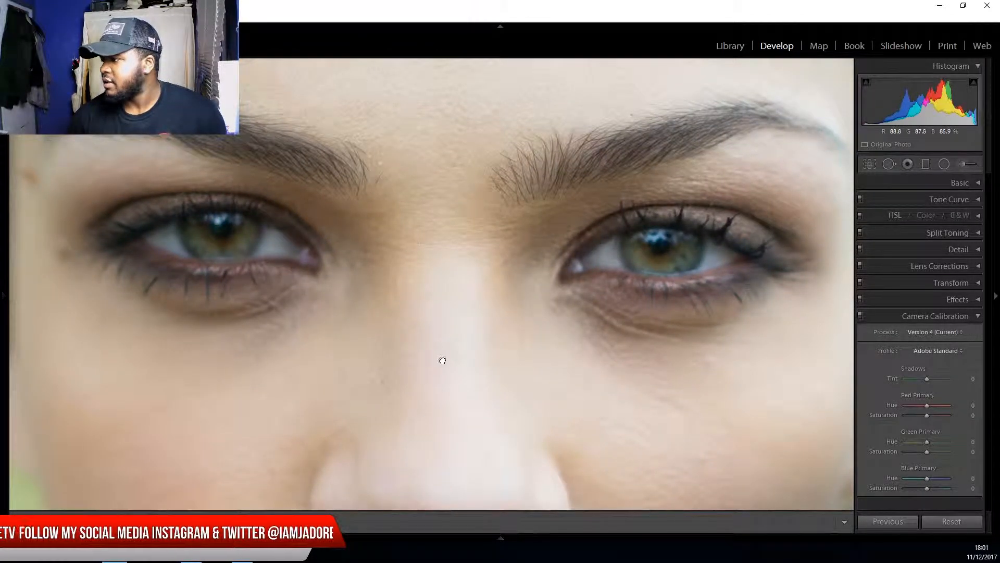
drag(442, 361, 435, 165)
drag(436, 297, 493, 348)
drag(250, 183, 618, 371)
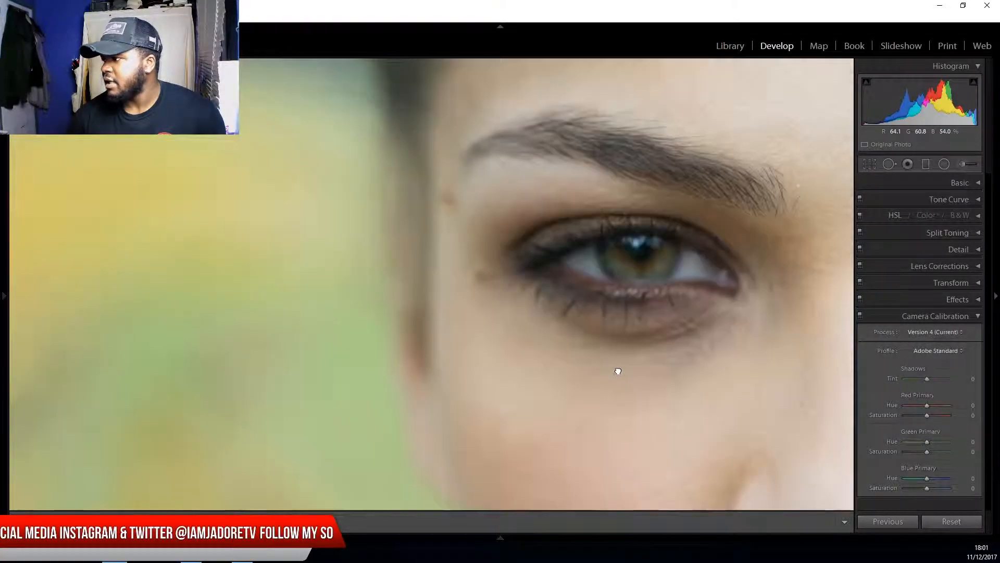
drag(422, 294, 594, 378)
drag(552, 154, 302, 333)
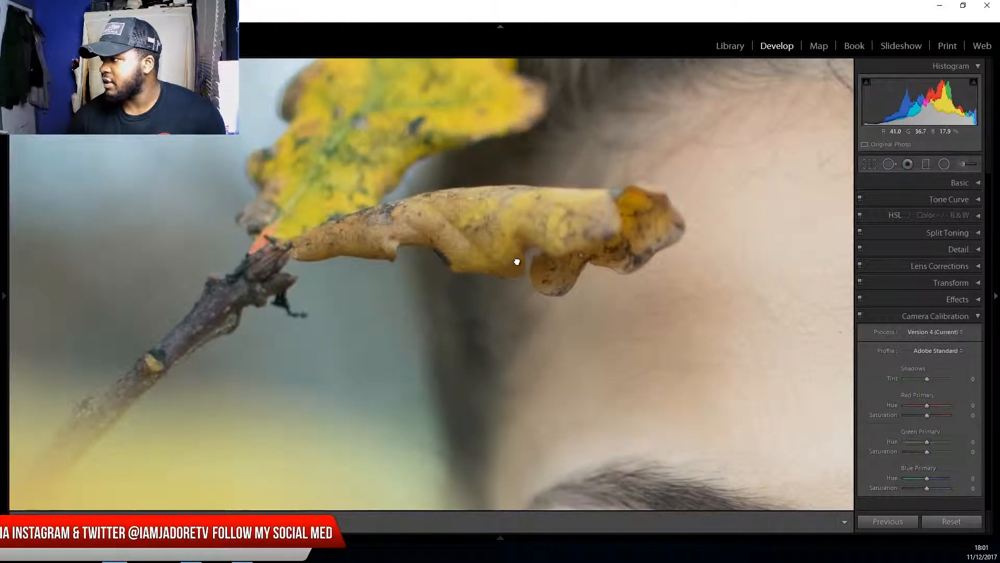
drag(514, 261, 418, 264)
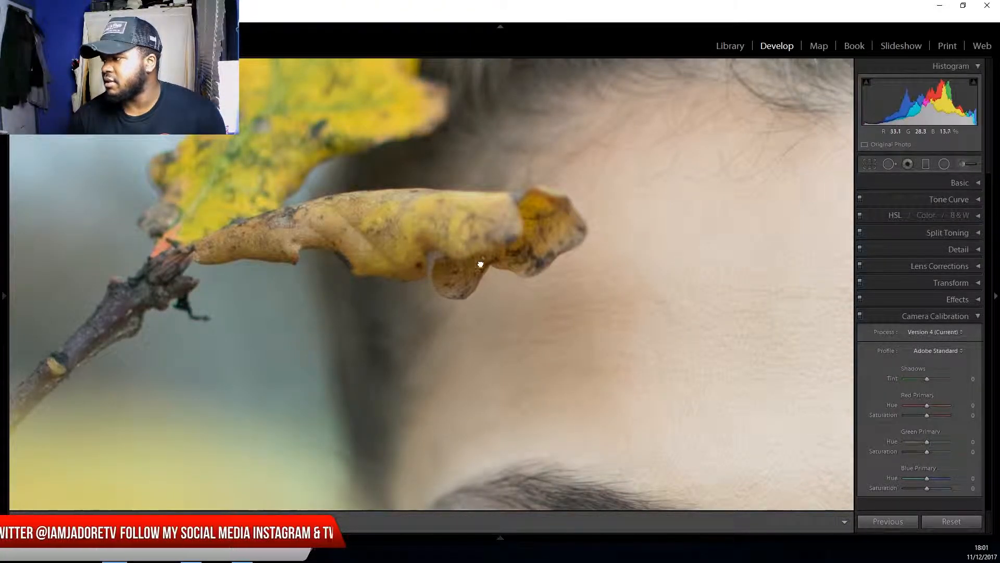
drag(469, 263, 379, 222)
drag(646, 405, 250, 208)
drag(305, 270, 417, 204)
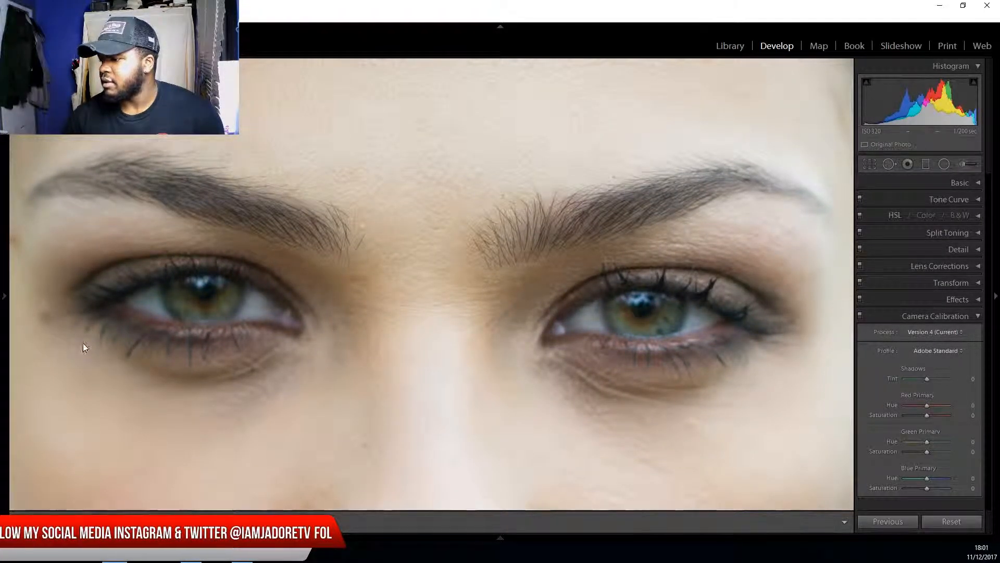
click(8, 299)
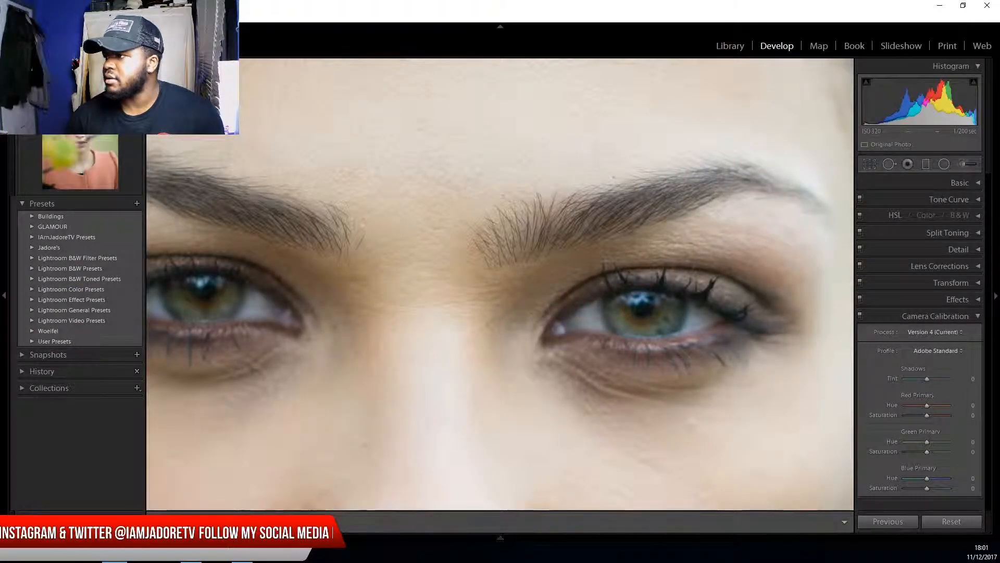
click(184, 172)
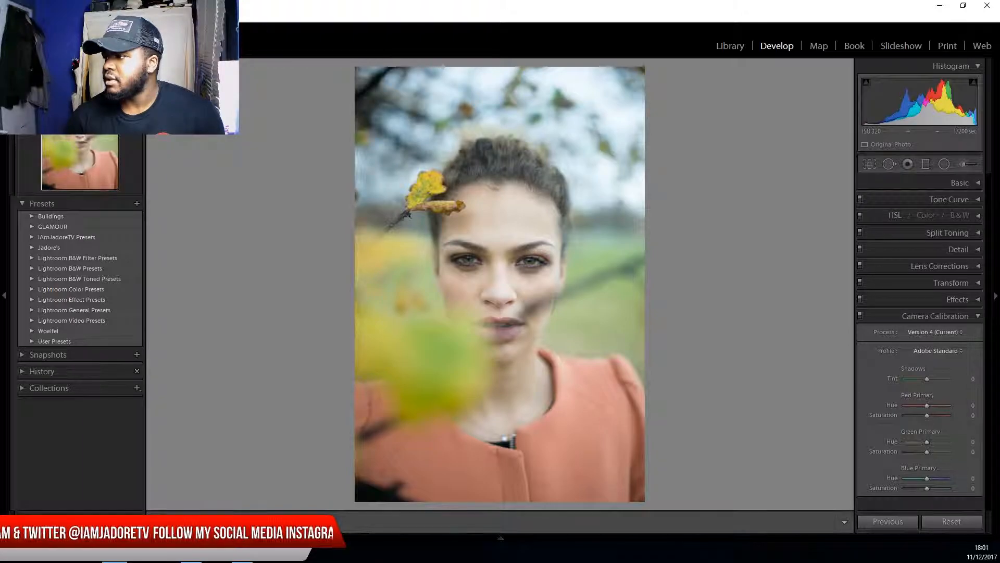
click(5, 296)
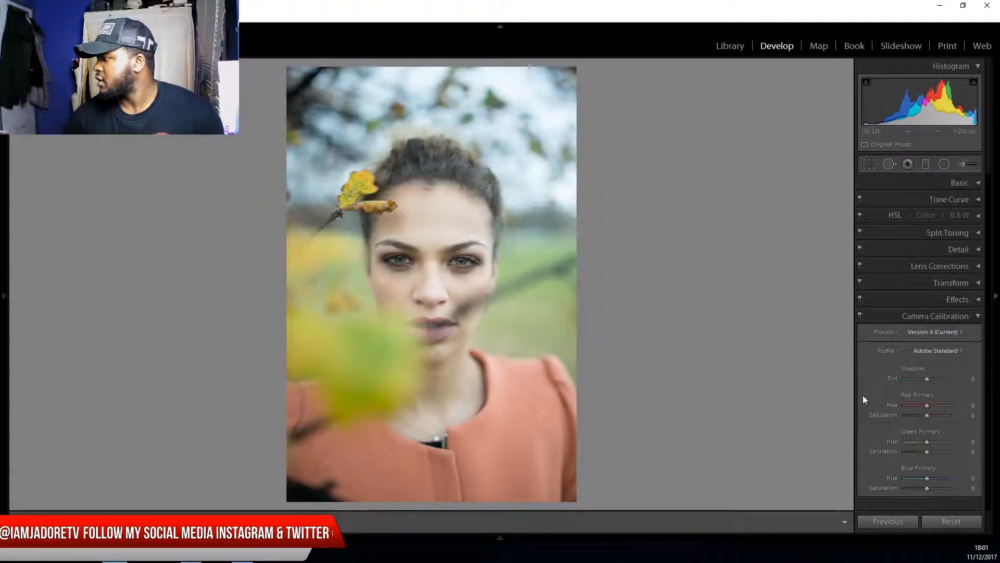
- Compare the Camera Clear and Camera Vivid profiles on the portrait and apply Camera Vivid
click(944, 350)
click(896, 374)
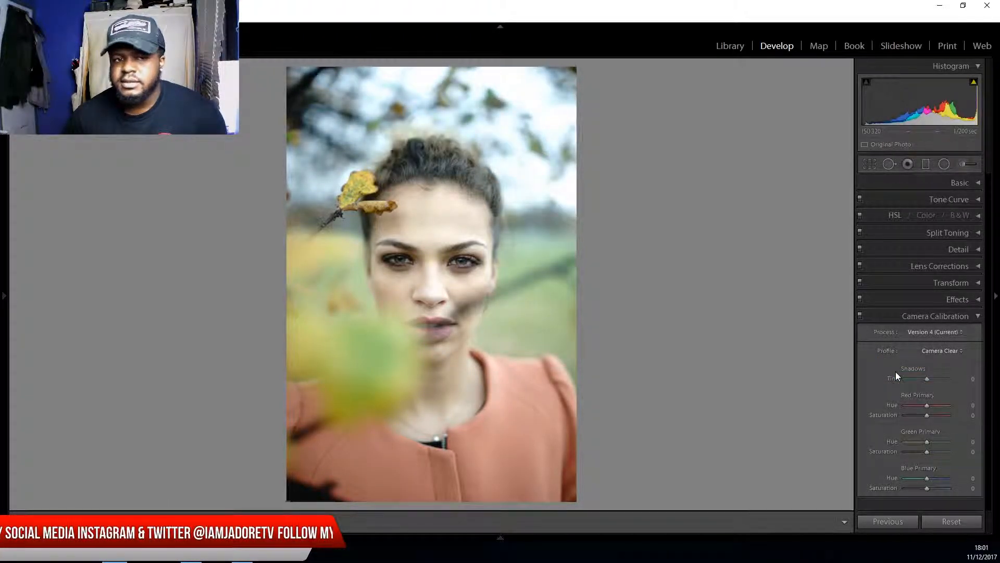
click(941, 350)
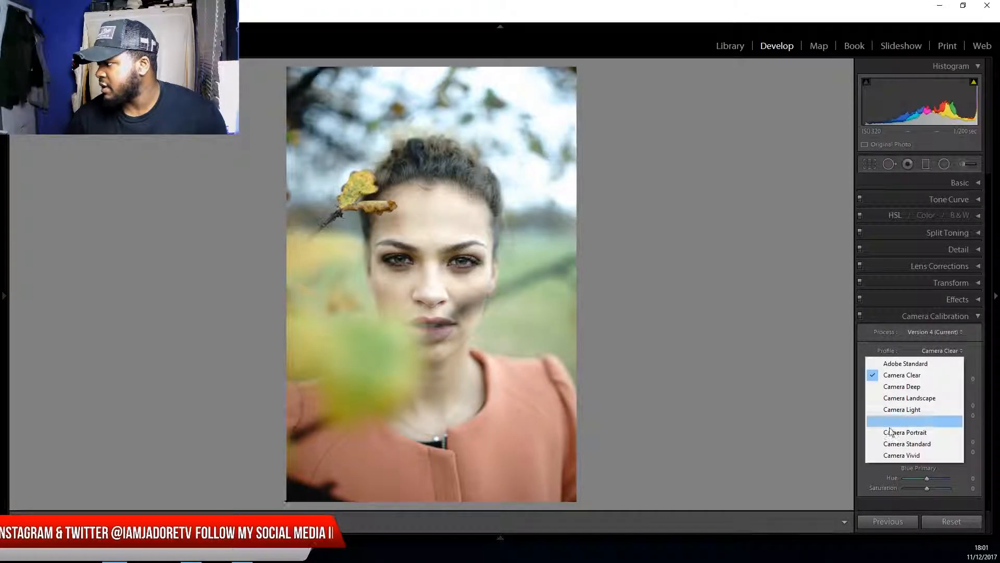
click(905, 454)
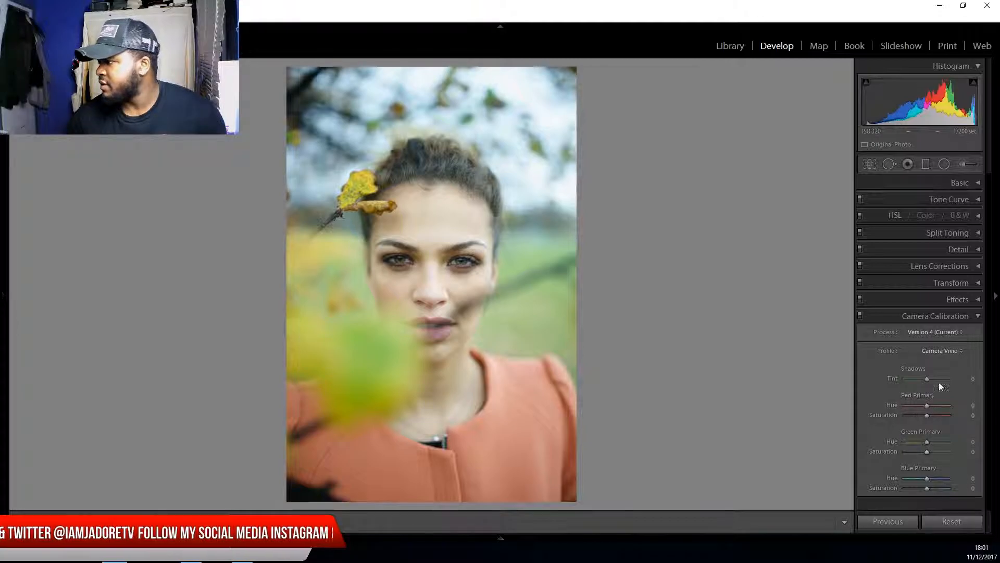
click(954, 351)
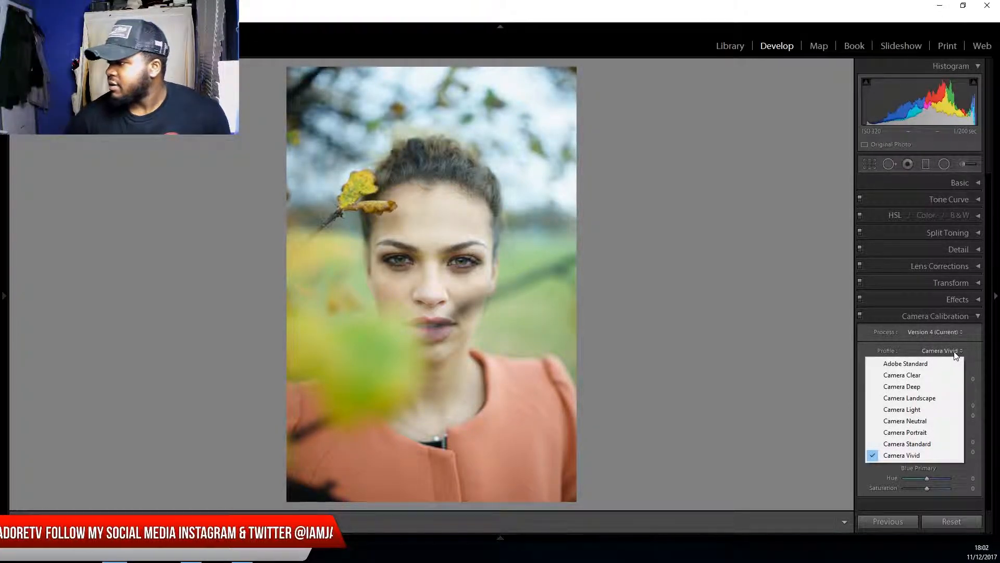
click(908, 377)
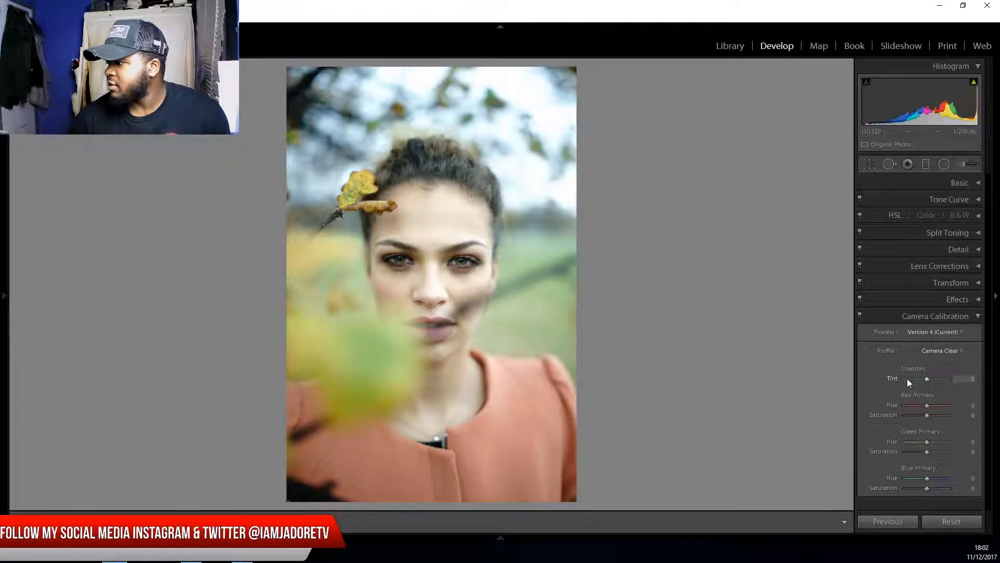
click(947, 349)
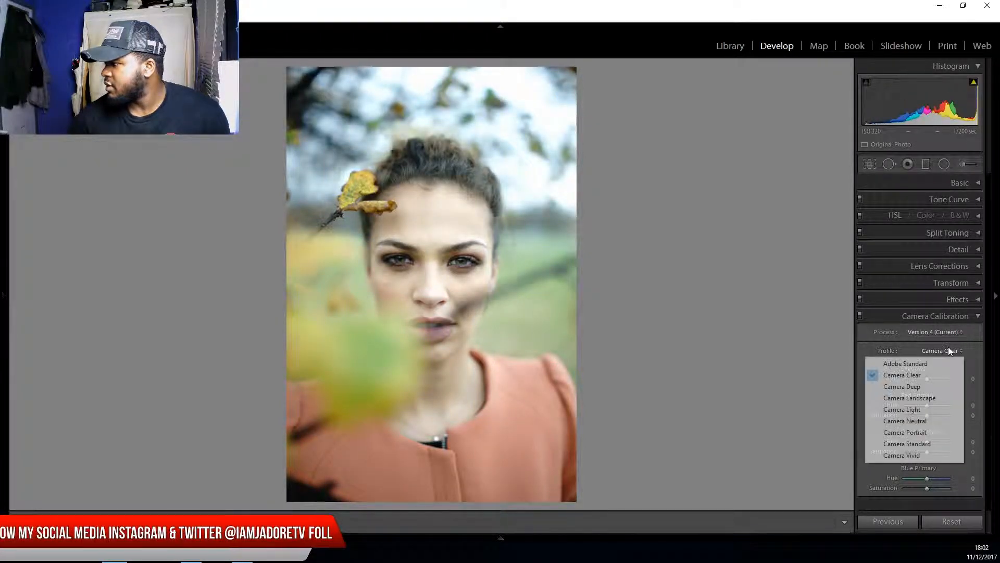
click(910, 454)
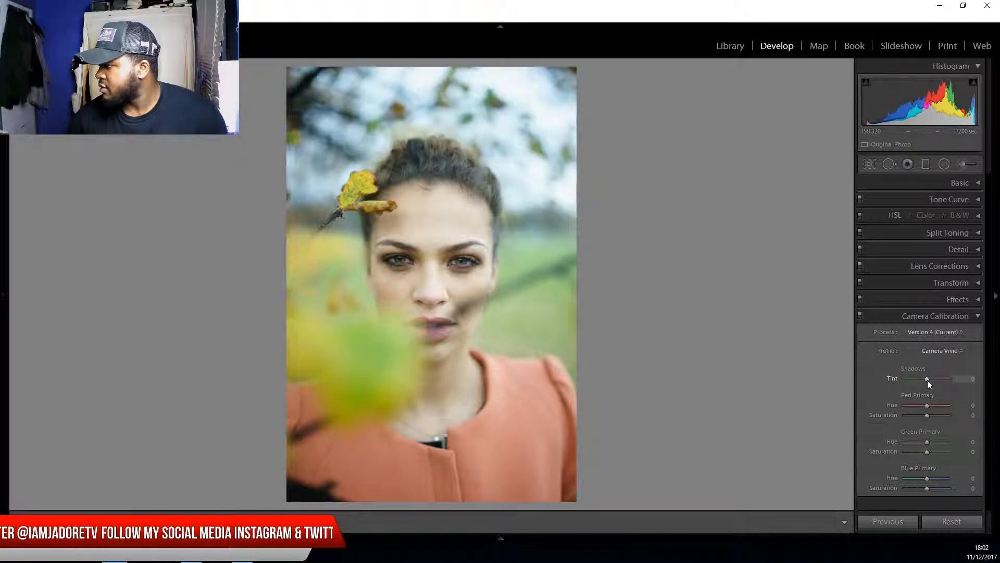
- Set the Camera Calibration Shadows Tint to +31 and the Green Primary Hue to +19
drag(927, 380, 934, 383)
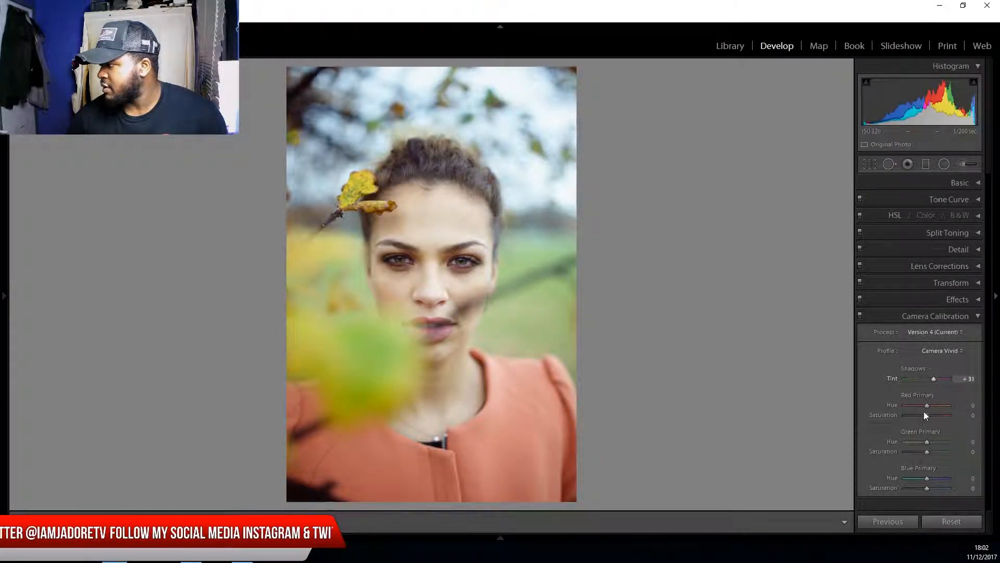
mouse_move(925, 441)
mouse_down()
mouse_move(909, 445)
mouse_move(920, 444)
mouse_up()
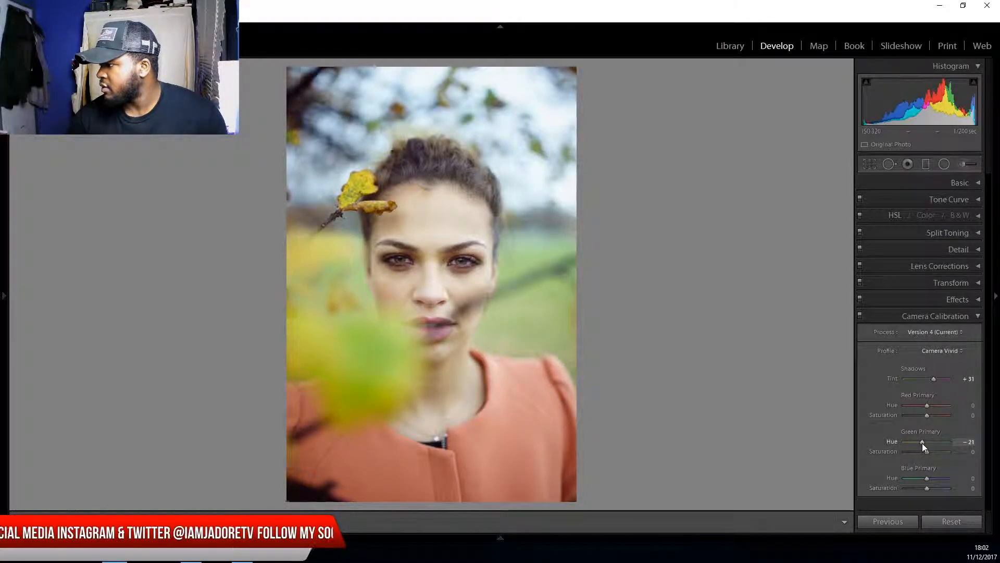
drag(941, 444, 941, 447)
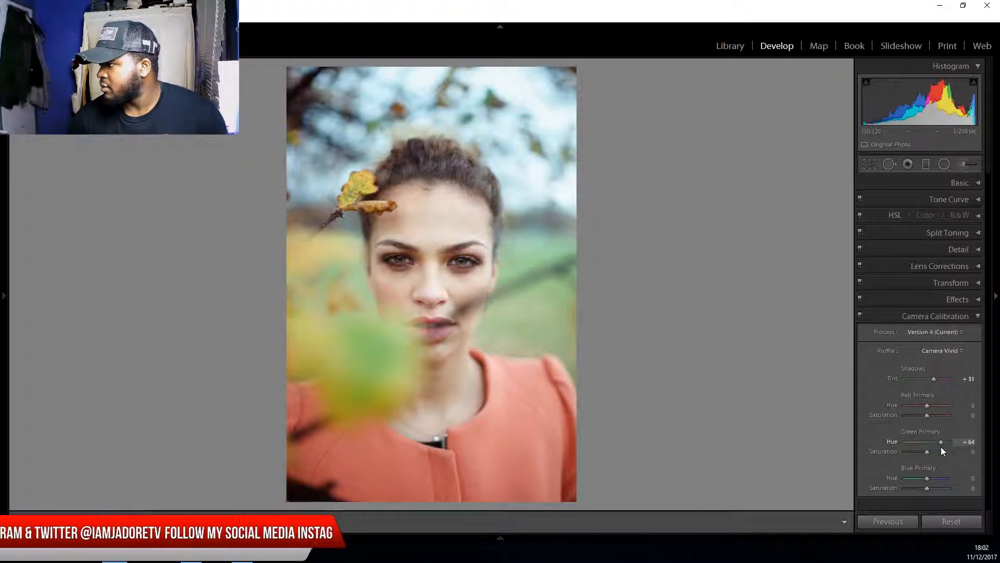
drag(938, 447, 930, 451)
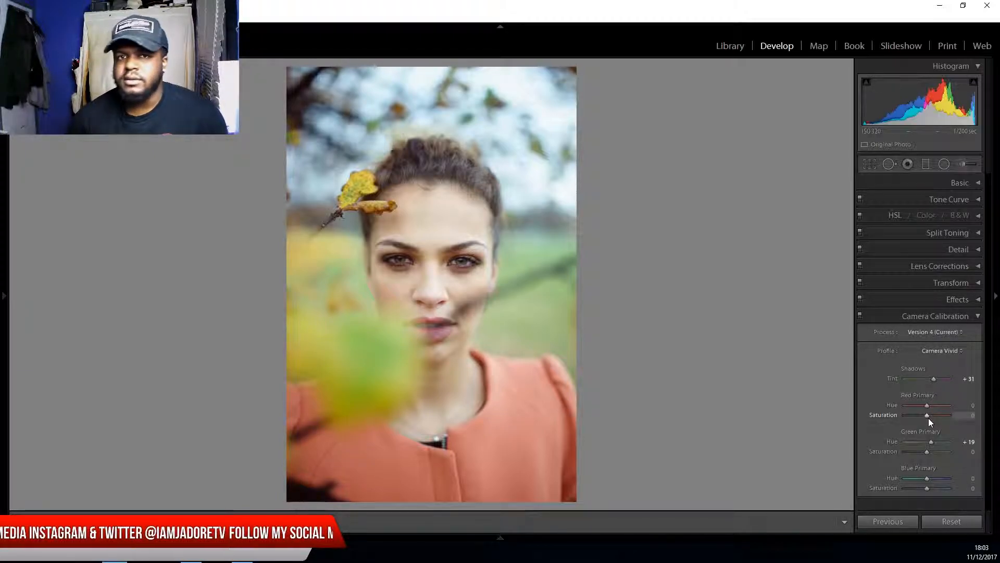
- Set Camera Calibration to Red Primary Hue −19 and Saturation +12, Green Primary Saturation +19, and Blue Primary Hue +33
drag(925, 419, 928, 418)
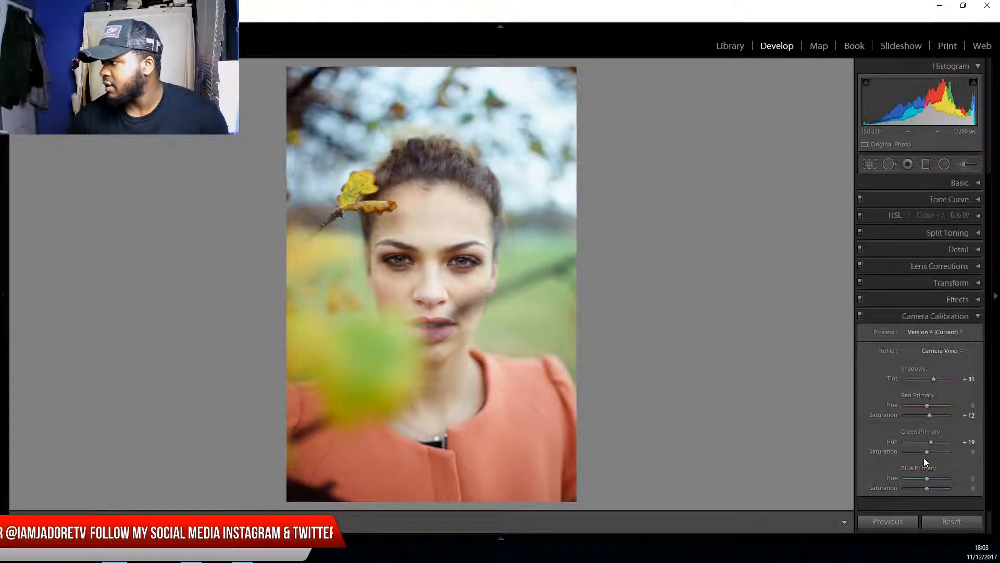
drag(928, 452, 921, 480)
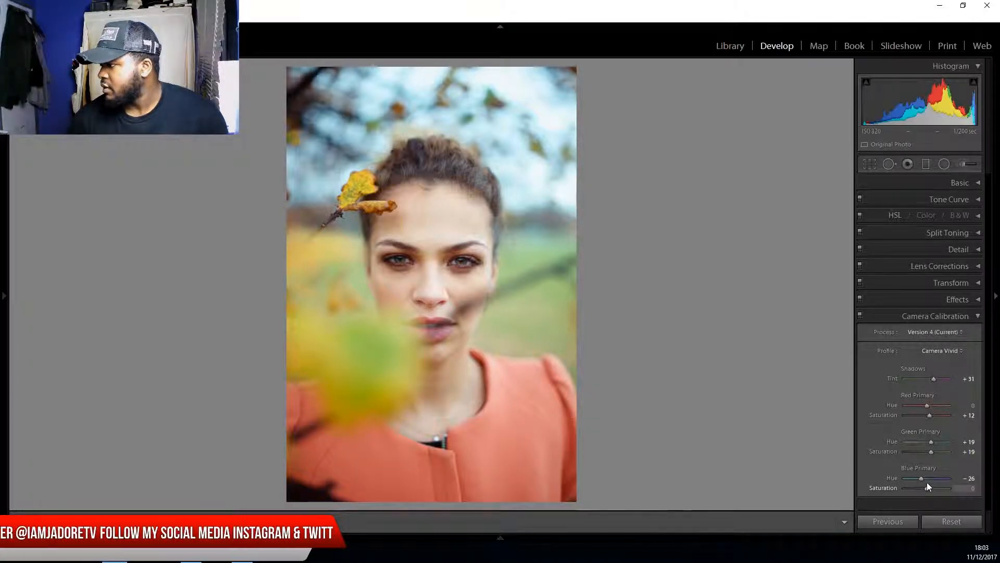
drag(921, 477, 933, 484)
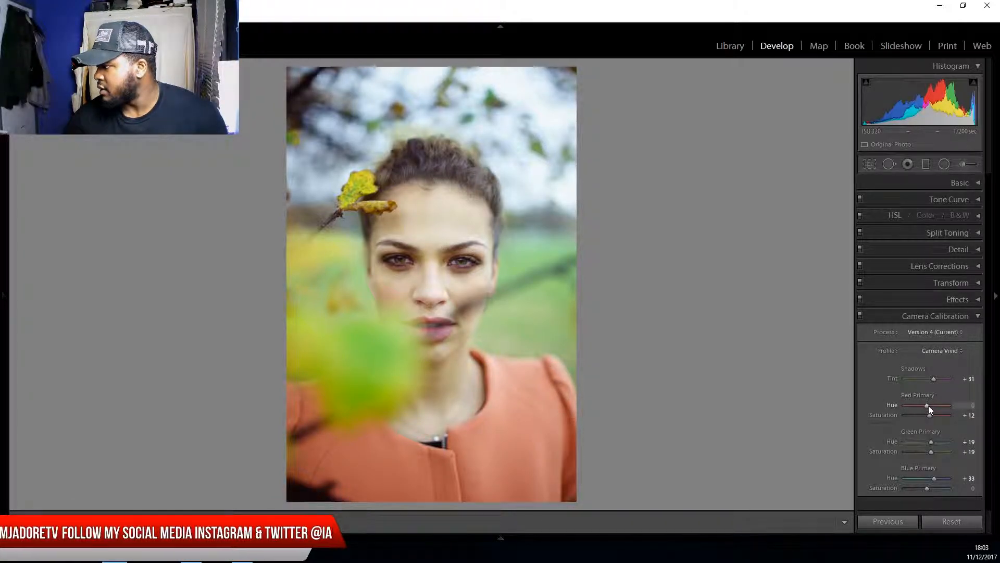
drag(930, 406, 925, 409)
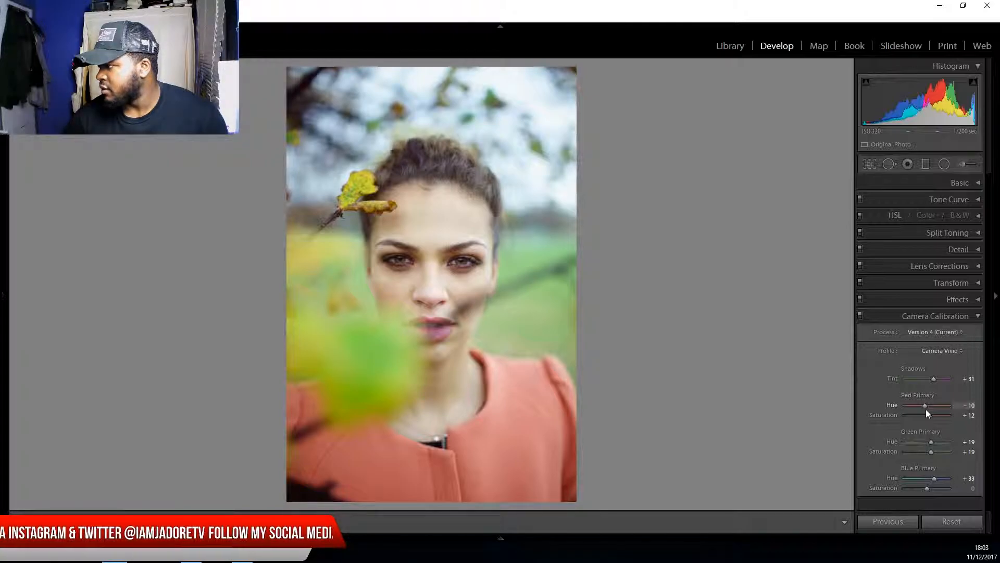
drag(925, 410, 924, 410)
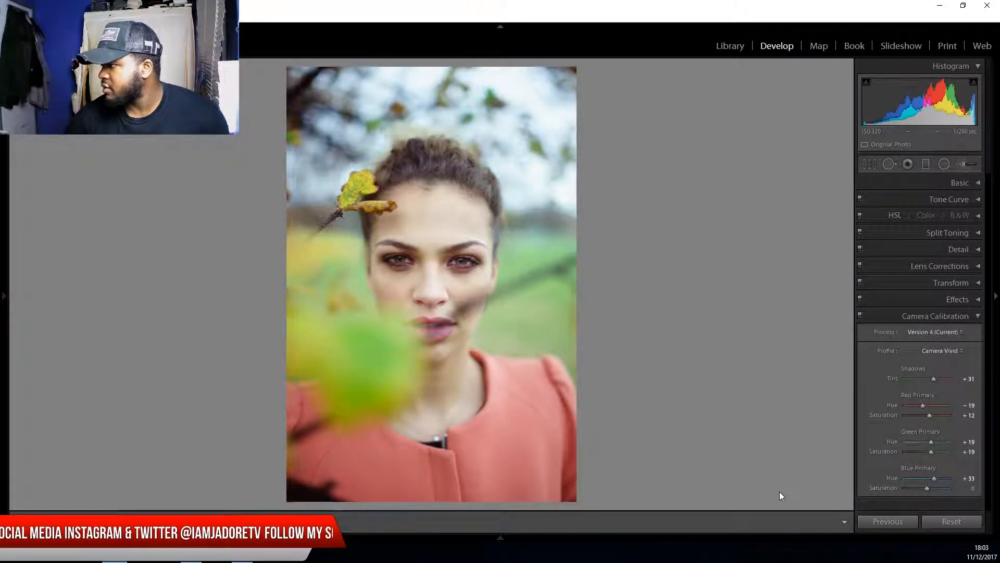
click(977, 316)
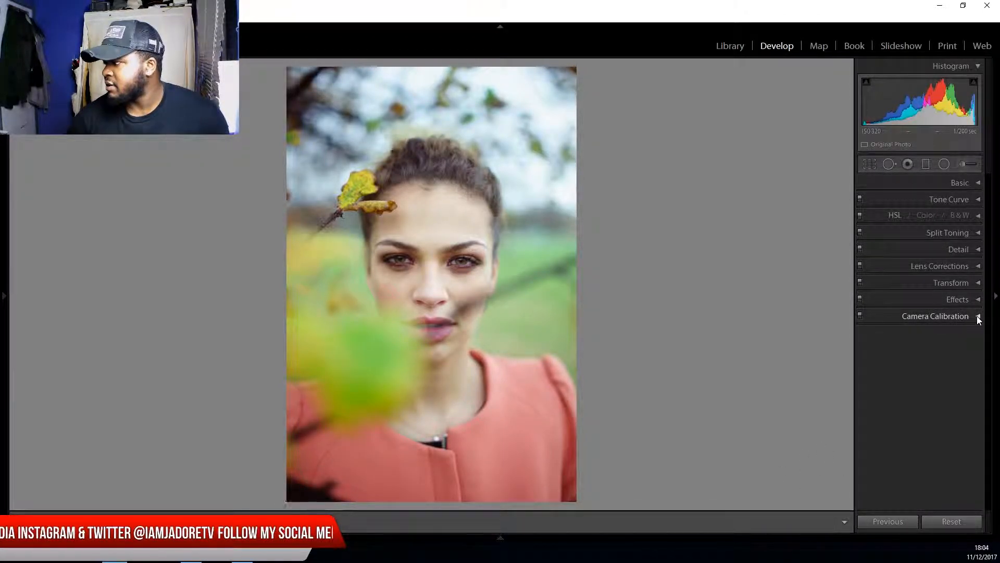
- Set the white balance Temp to 4200 and Tint to −25, and raise the Exposure to +0.36
click(981, 182)
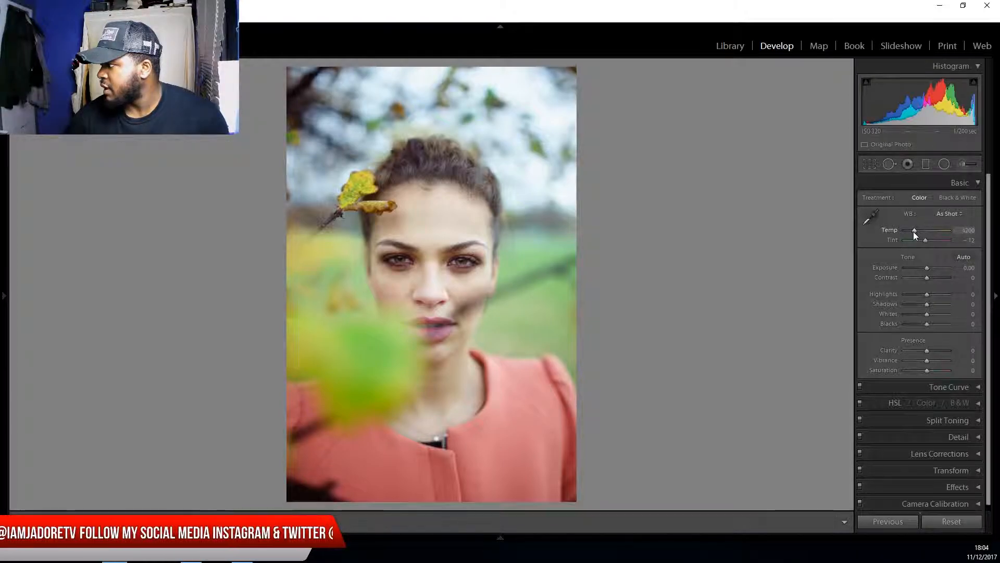
drag(914, 229, 912, 233)
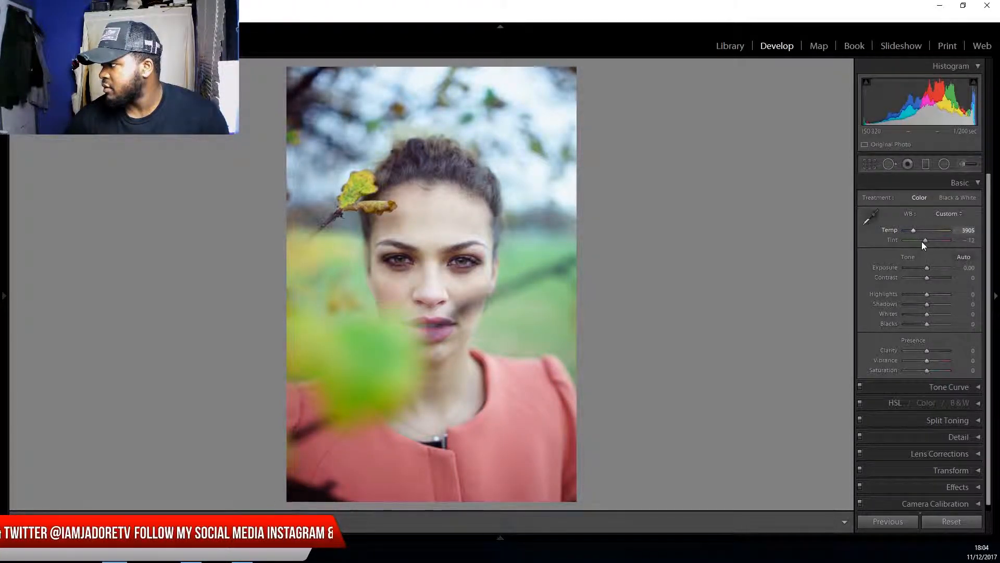
drag(924, 241, 921, 241)
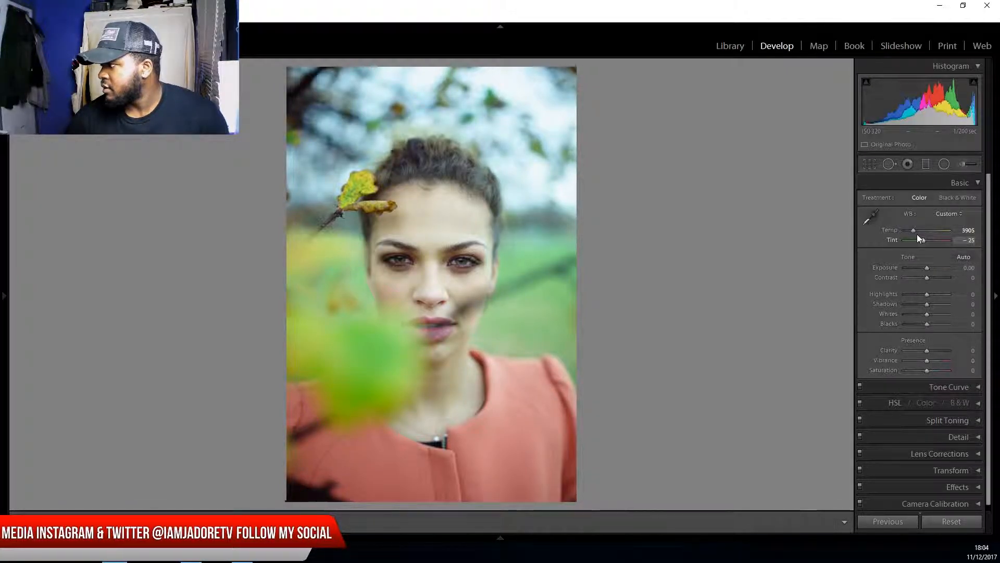
drag(914, 232, 915, 231)
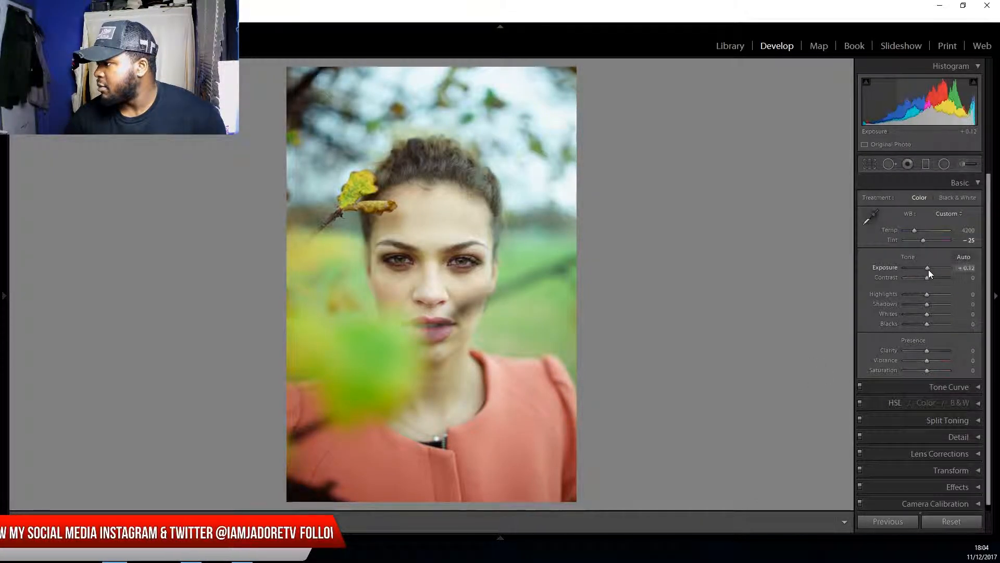
drag(927, 270, 929, 270)
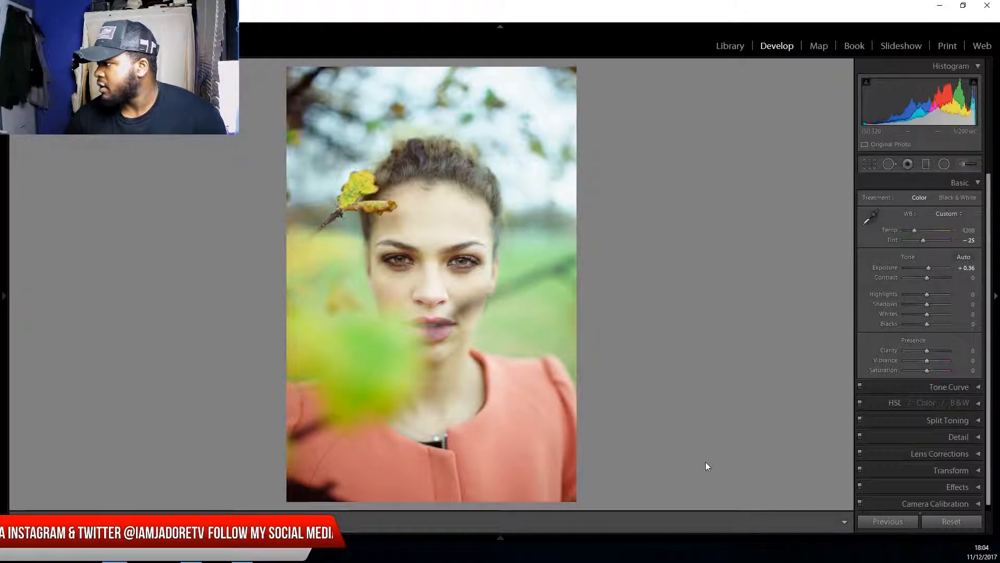
- Reduce the Highlights to −71 and the Whites to −69, and set the Blacks to 0
click(912, 294)
click(912, 314)
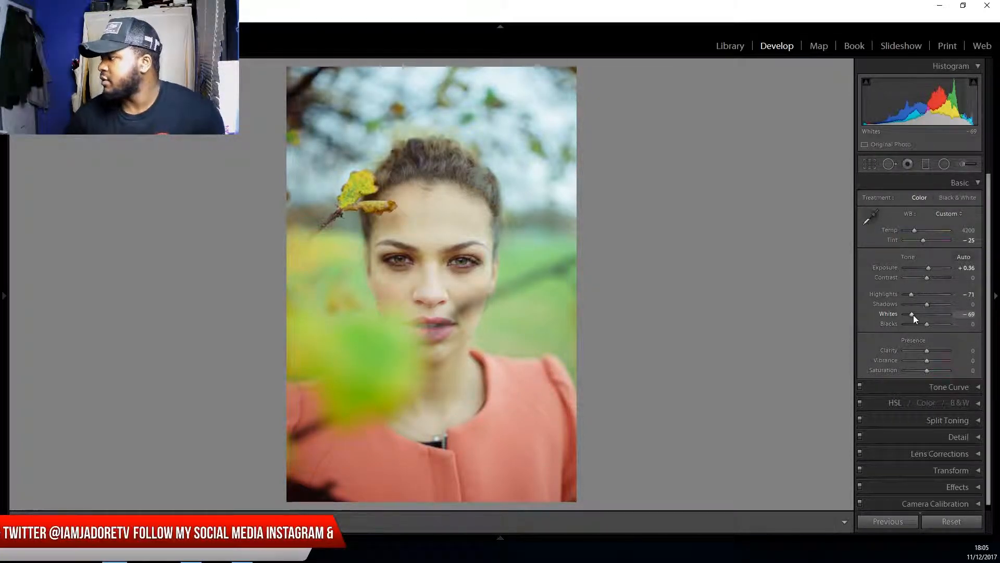
drag(928, 325, 923, 326)
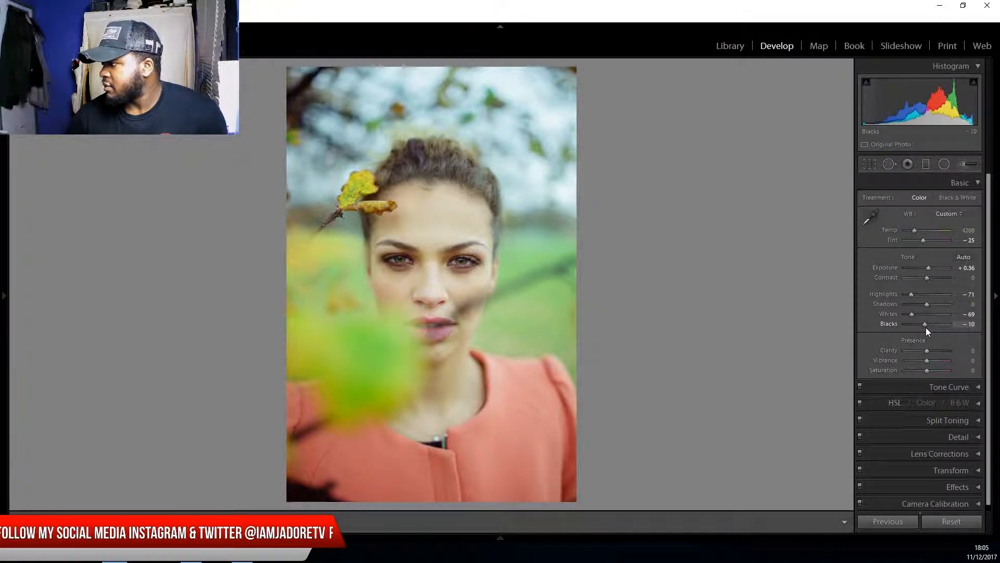
drag(926, 326, 927, 327)
click(972, 325)
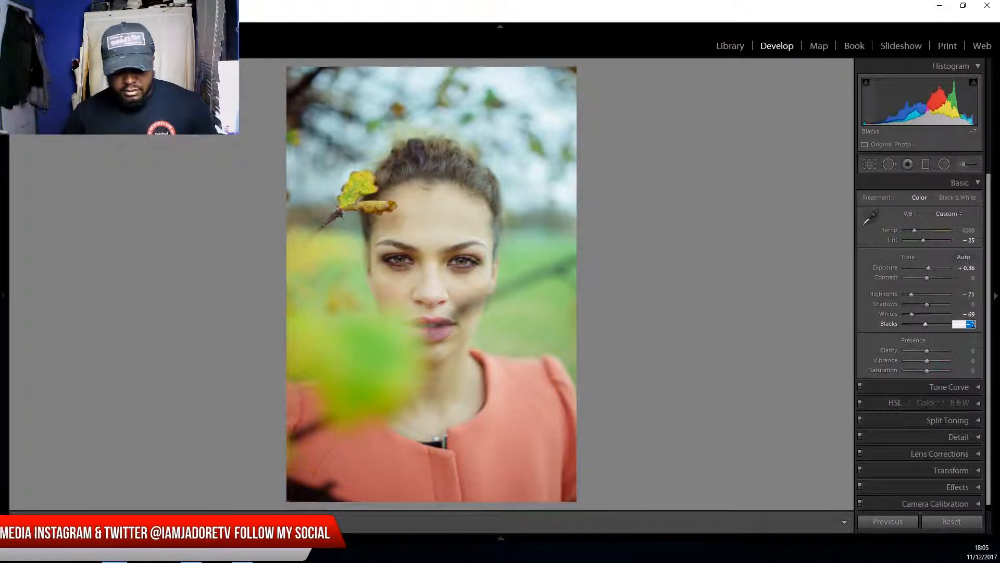
text(0)
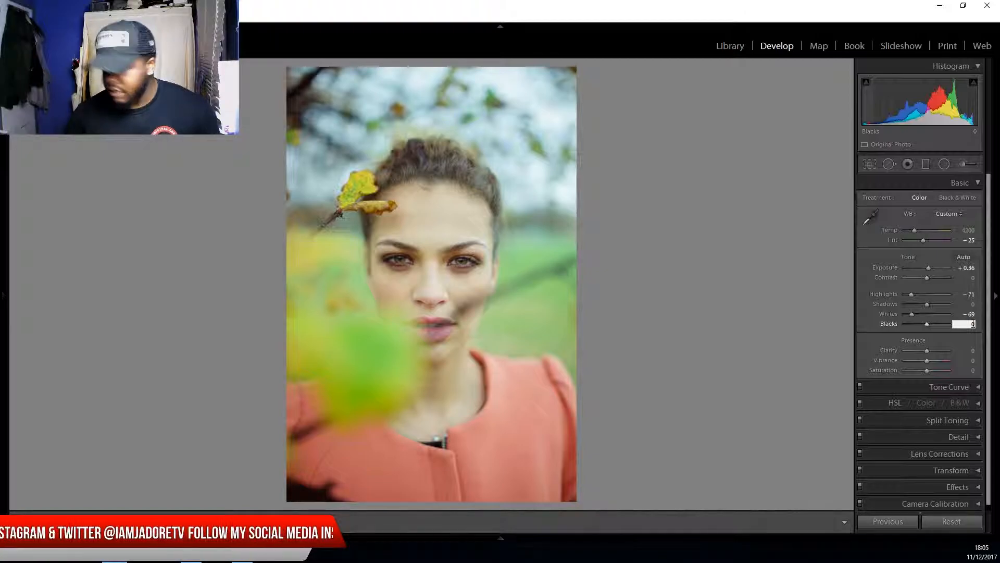
key(Return)
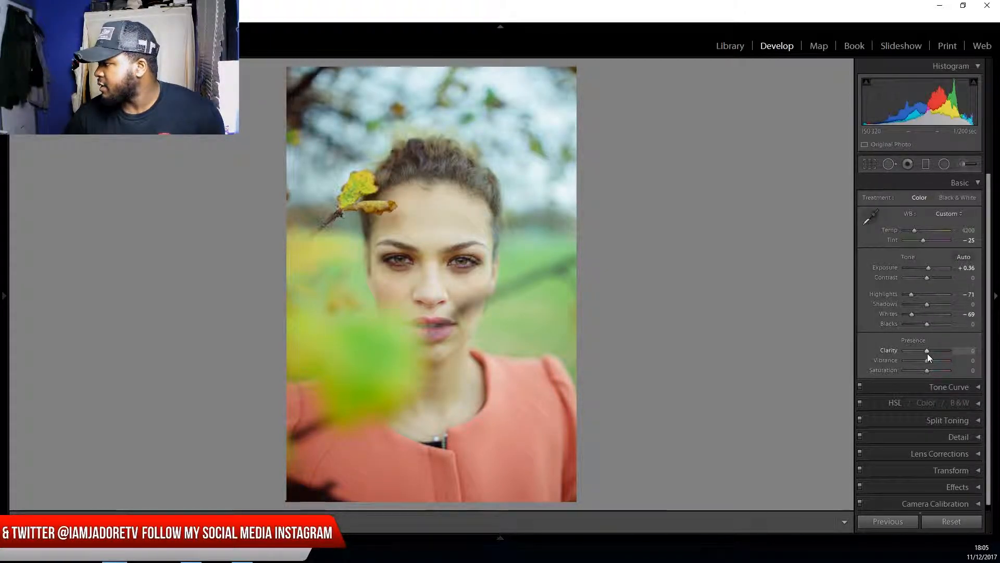
- Set the Basic Clarity to +17 and the Saturation to −17
drag(927, 353, 932, 353)
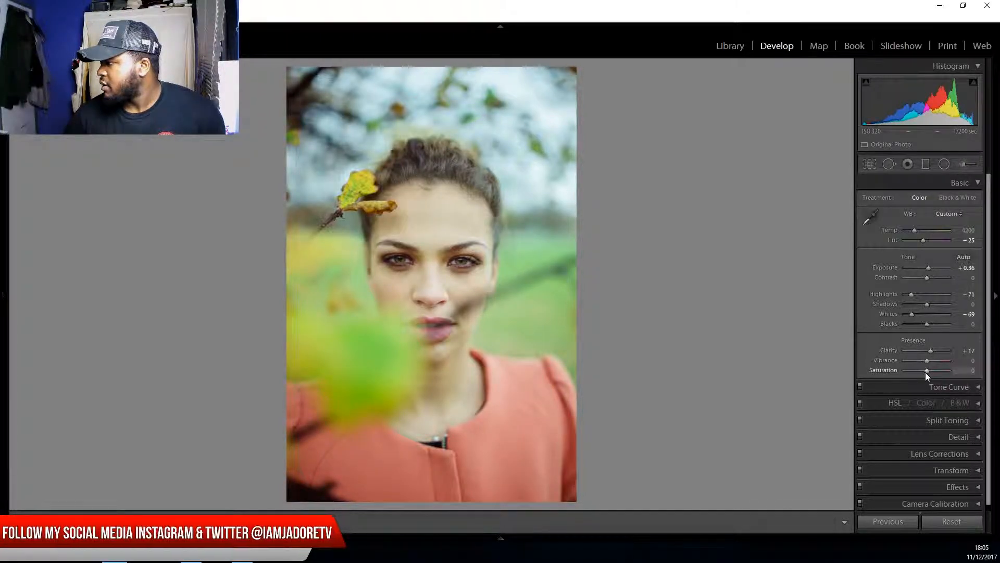
drag(926, 371, 923, 373)
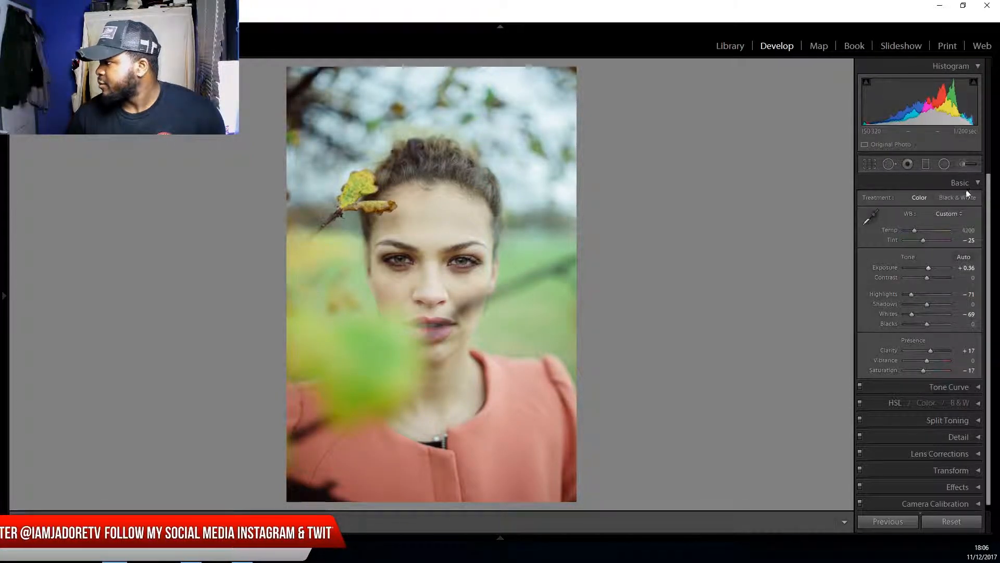
click(978, 184)
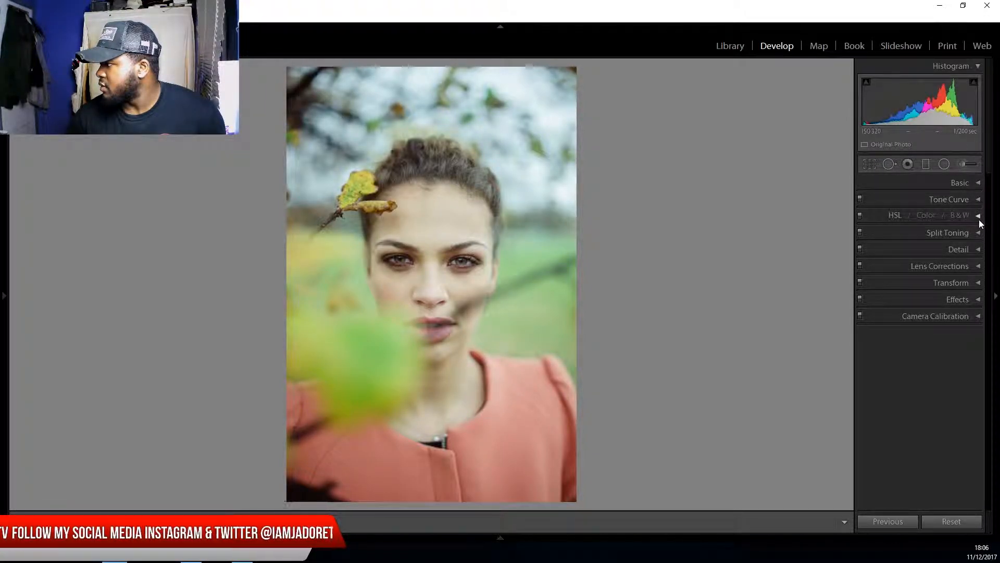
- Raise the Sharpening Amount of the portrait to 79
click(977, 249)
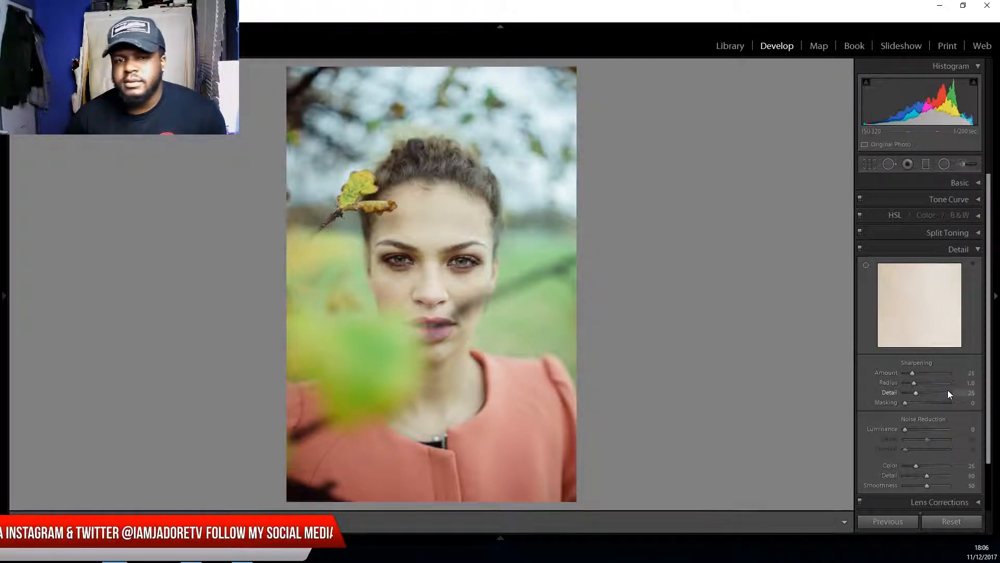
mouse_move(924, 380)
mouse_down()
mouse_move(916, 375)
mouse_move(926, 377)
mouse_up()
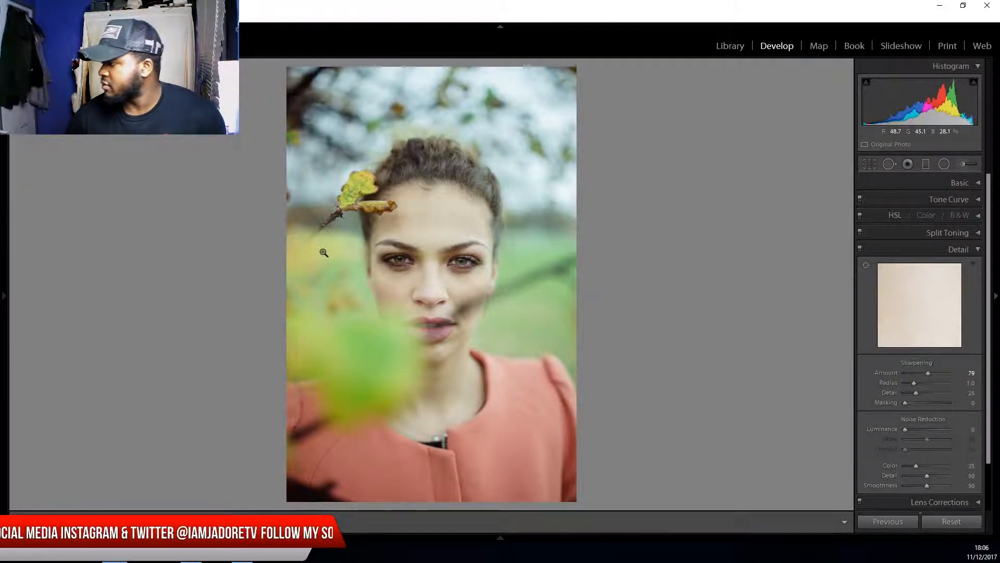
click(979, 252)
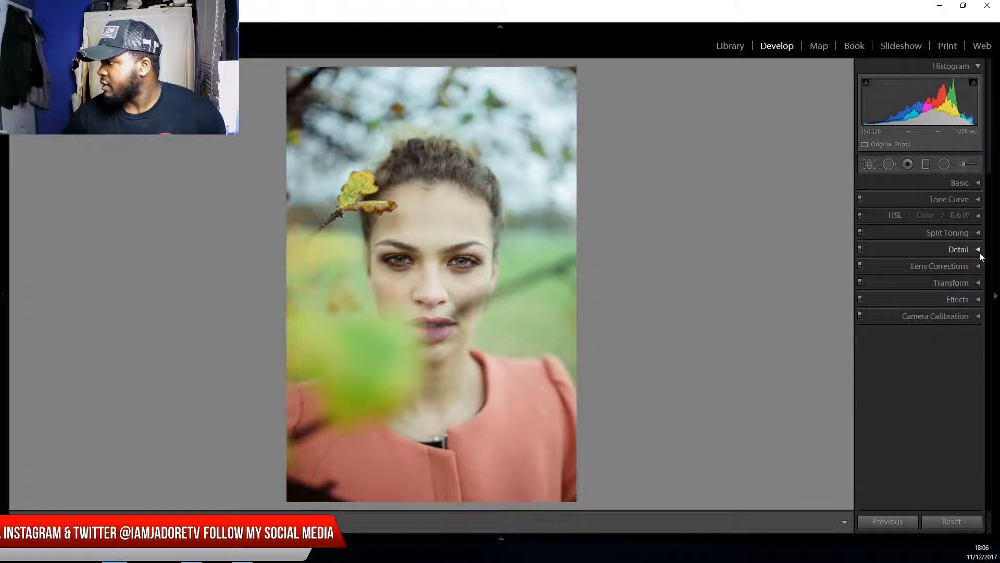
- Set the Dehaze Amount of the portrait to +26
click(978, 299)
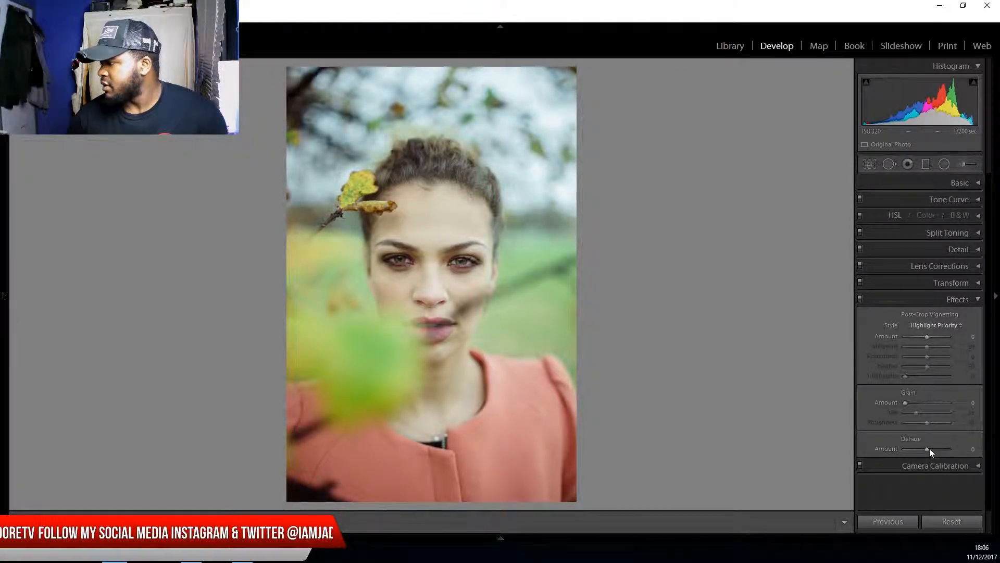
drag(926, 449, 932, 448)
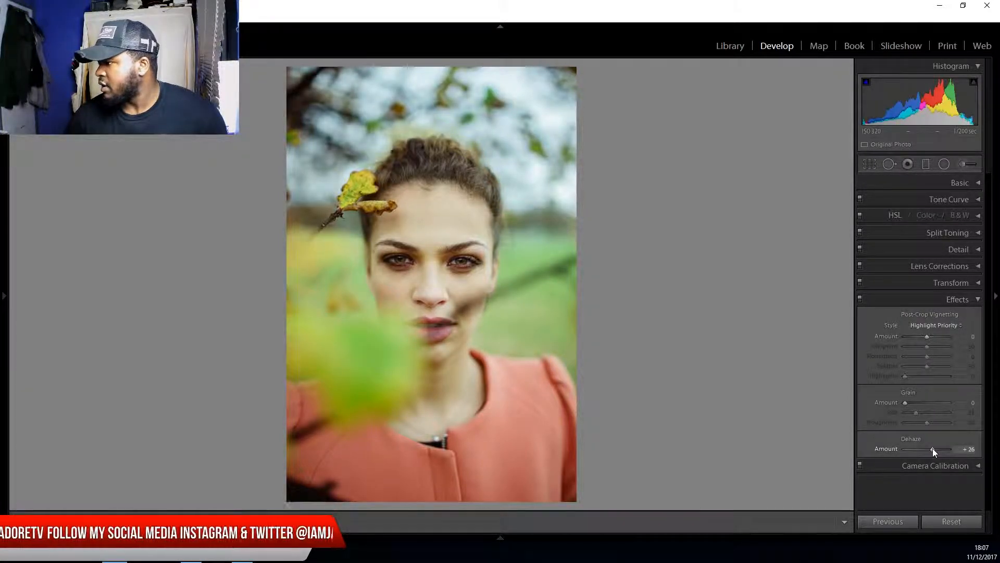
click(979, 301)
click(977, 299)
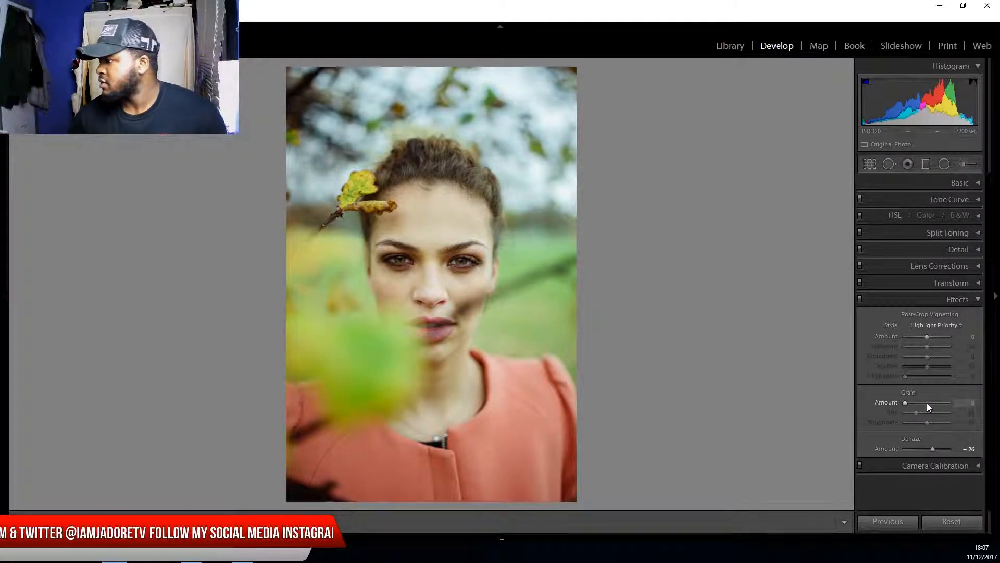
click(978, 300)
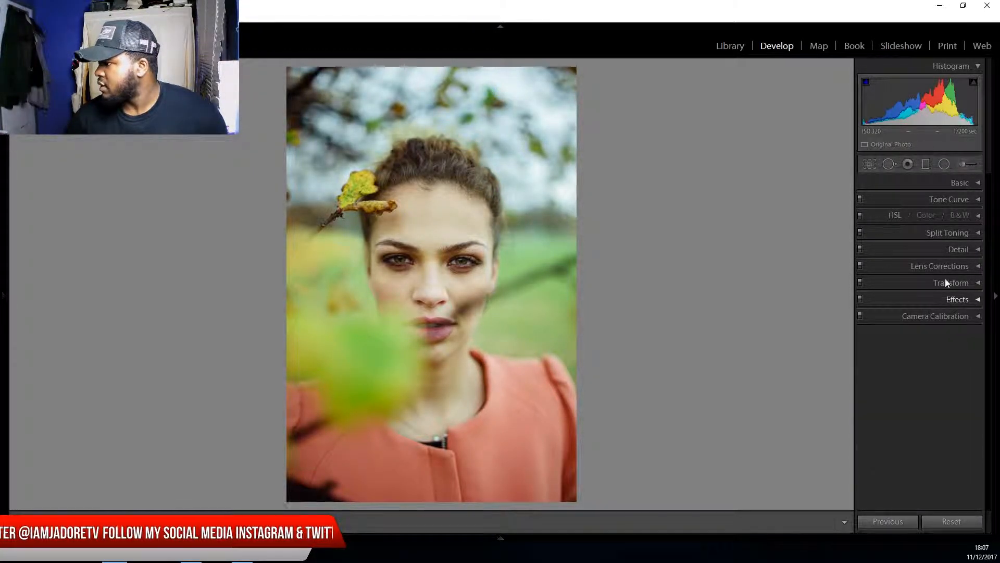
- Brighten the portrait by raising the Exposure to +0.60
click(978, 182)
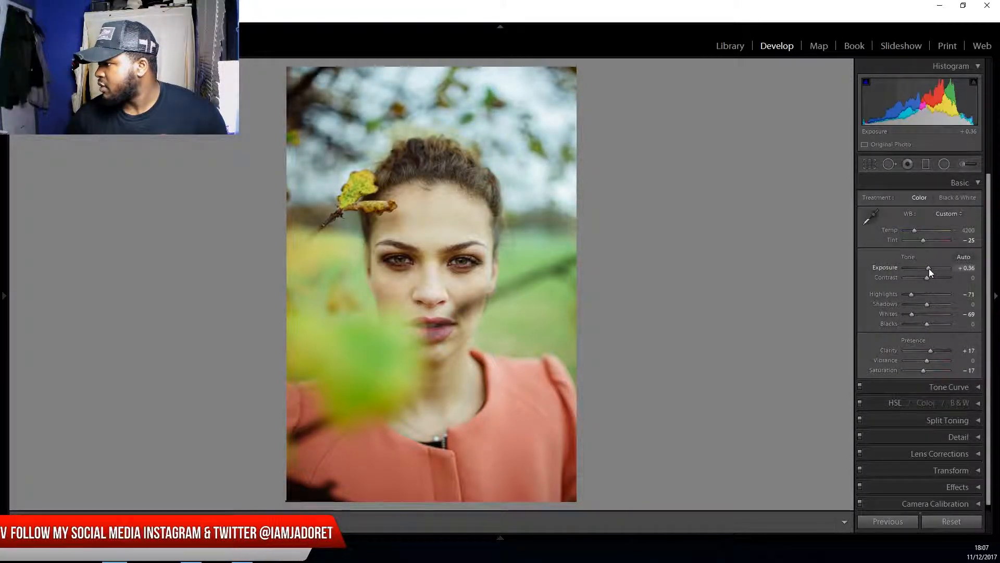
drag(929, 268, 929, 268)
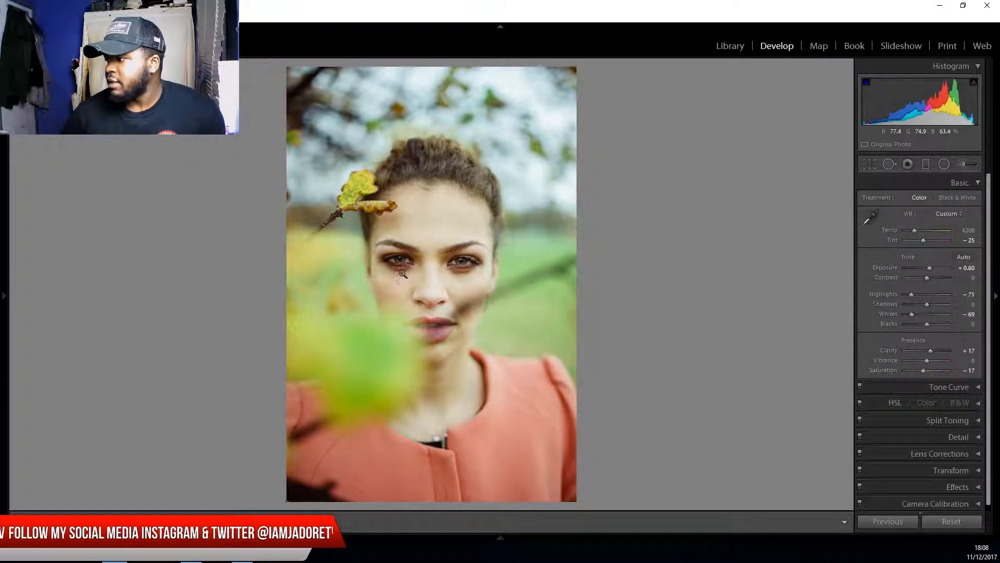
click(978, 183)
- Smooth the skin on the forehead and upper cheeks with a Clarity −83 Adjustment Brush, reducing the brush size to 2.0
click(964, 165)
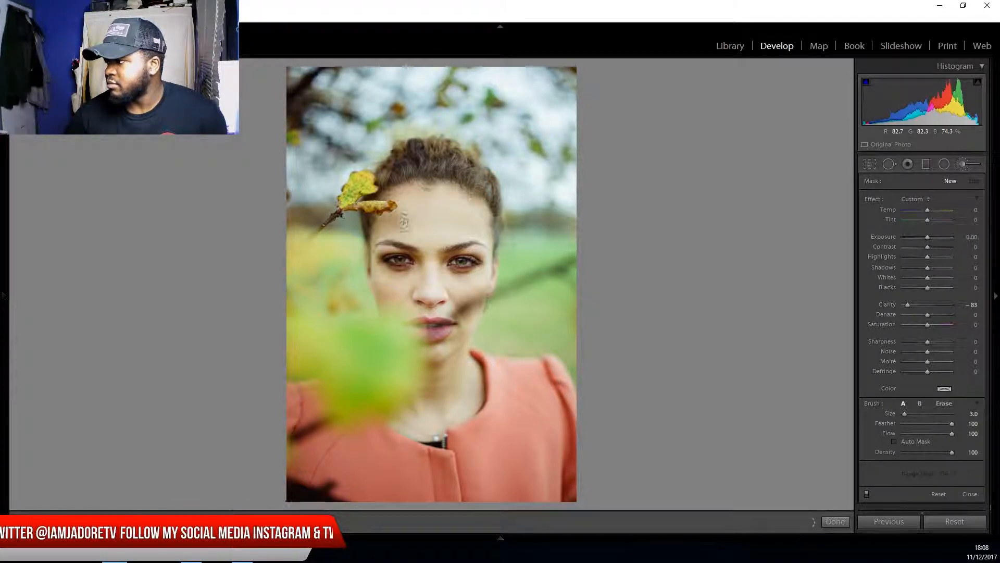
mouse_move(469, 233)
mouse_down()
mouse_move(428, 234)
mouse_move(393, 233)
mouse_move(453, 223)
mouse_move(412, 209)
mouse_move(390, 226)
mouse_move(435, 200)
mouse_move(474, 226)
mouse_move(481, 250)
mouse_move(461, 240)
mouse_move(414, 242)
mouse_move(429, 248)
mouse_move(444, 293)
mouse_move(433, 261)
mouse_move(444, 279)
mouse_move(475, 273)
mouse_move(445, 277)
mouse_up()
key(bracketleft)
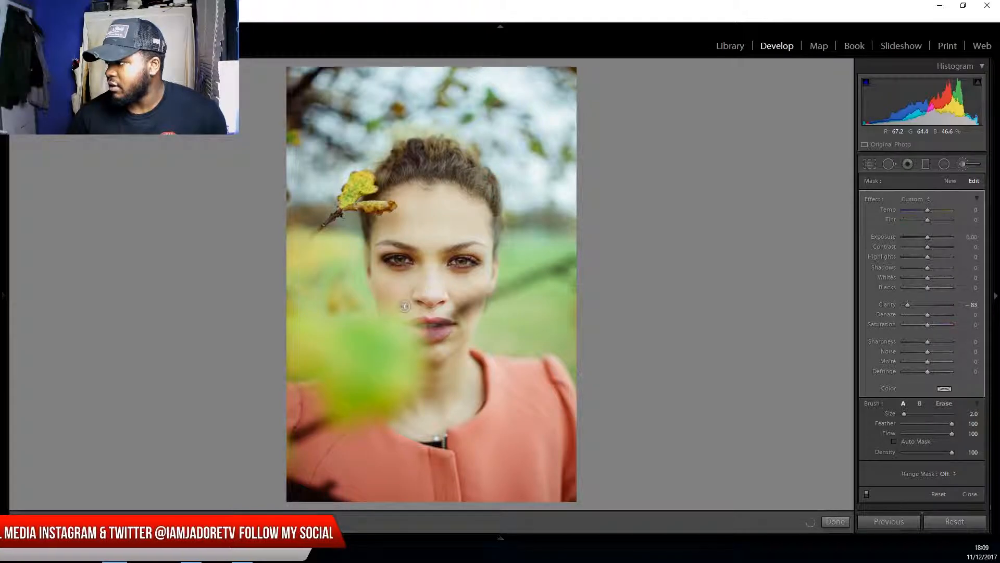
click(443, 222)
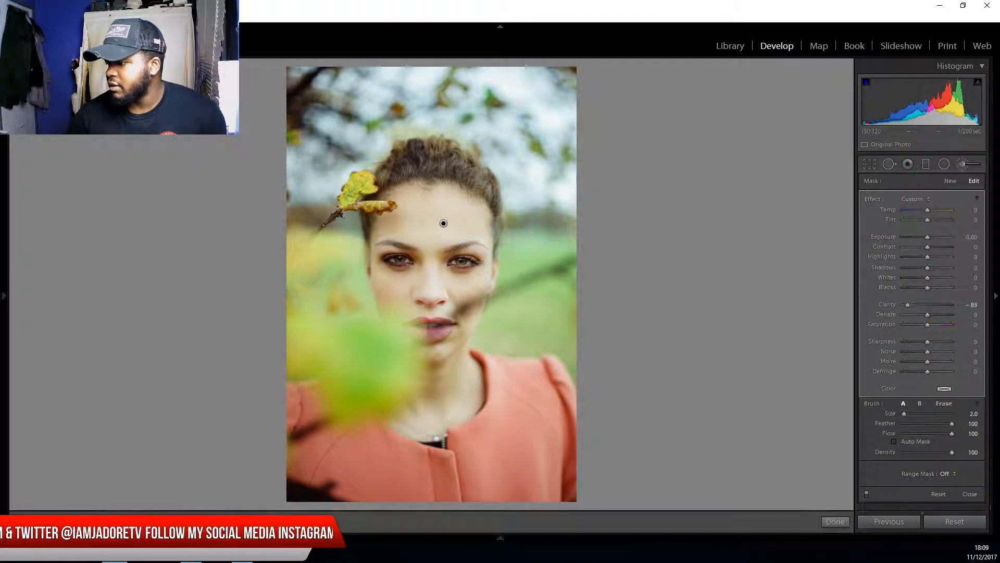
- Extend the Clarity −83 skin mask over the nose, upper lip, lower cheeks and chin with the size 2.0 brush, showing the mask overlay
key(o)
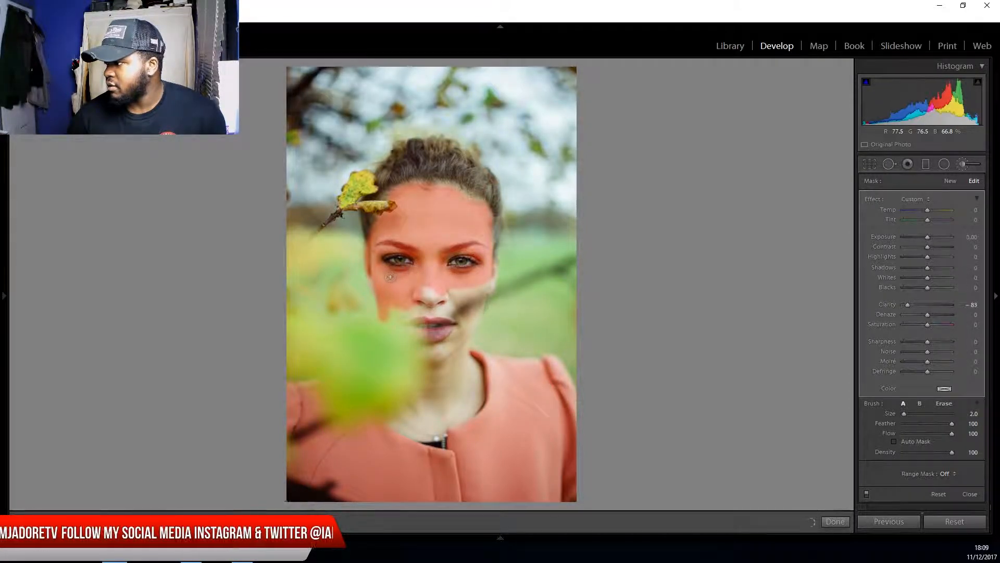
mouse_move(425, 286)
mouse_down()
mouse_move(463, 294)
mouse_move(406, 298)
mouse_move(455, 300)
mouse_move(425, 305)
mouse_up()
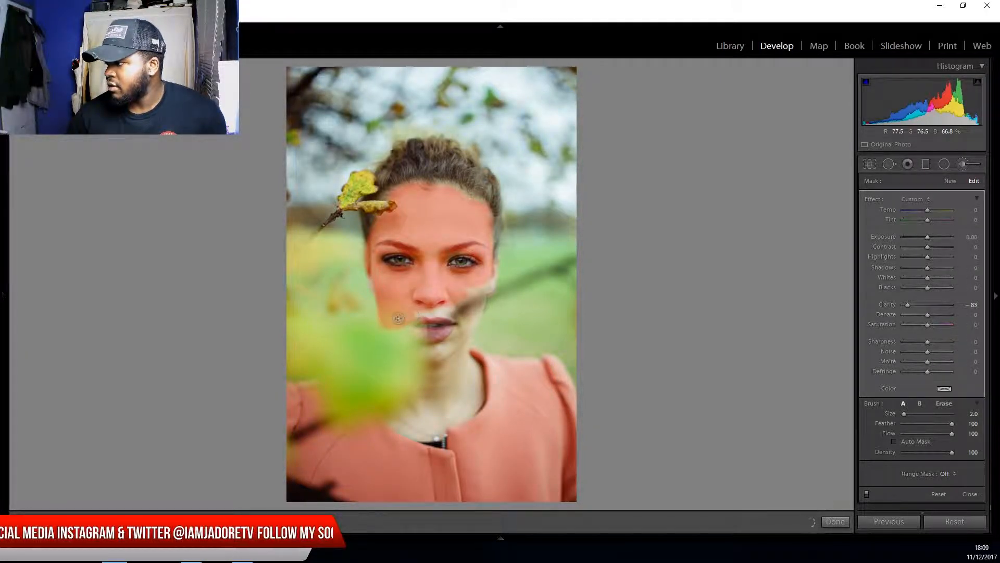
drag(403, 317, 441, 309)
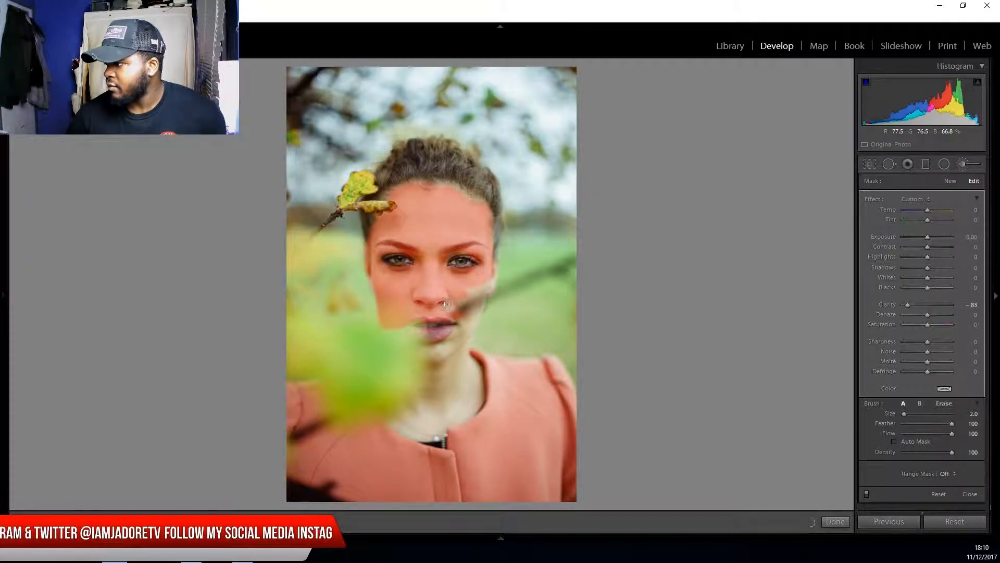
drag(449, 311, 475, 291)
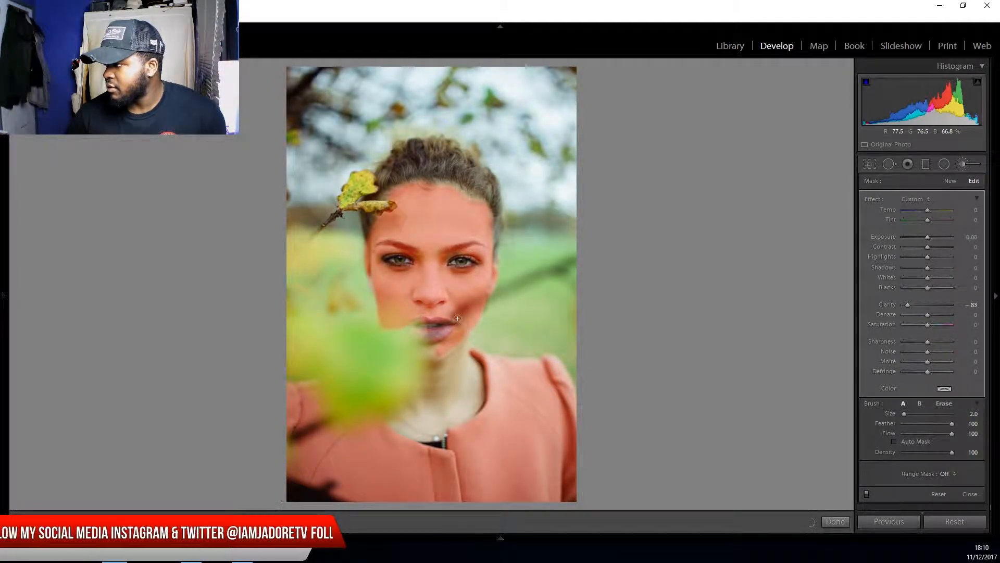
mouse_move(471, 321)
mouse_down()
mouse_move(447, 355)
mouse_move(417, 356)
mouse_move(444, 356)
mouse_up()
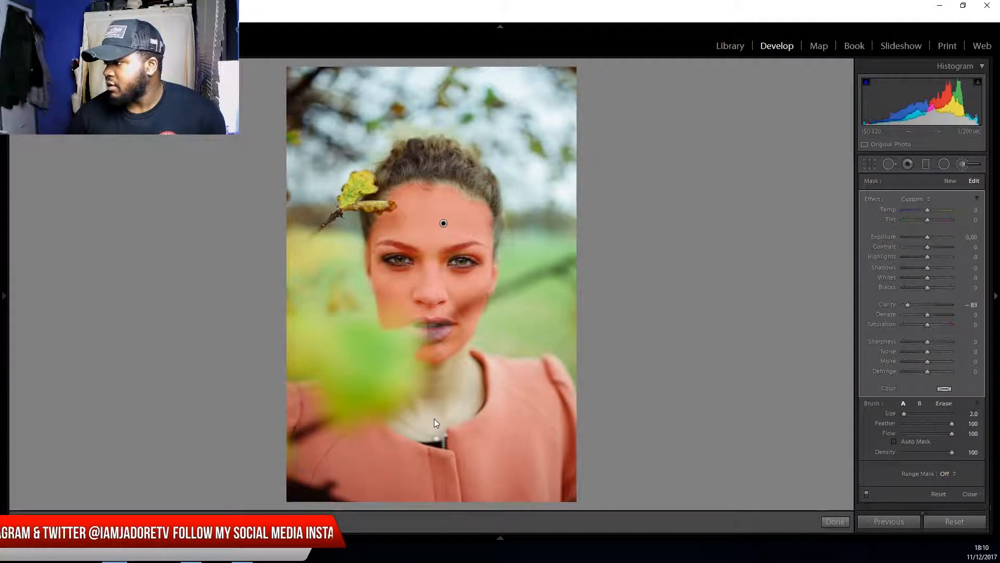
- Enlarge the brush to 7.0 and paint the skin-smoothing mask over the woman's neck
scroll(436, 409, up, 2)
scroll(436, 409, up, 3)
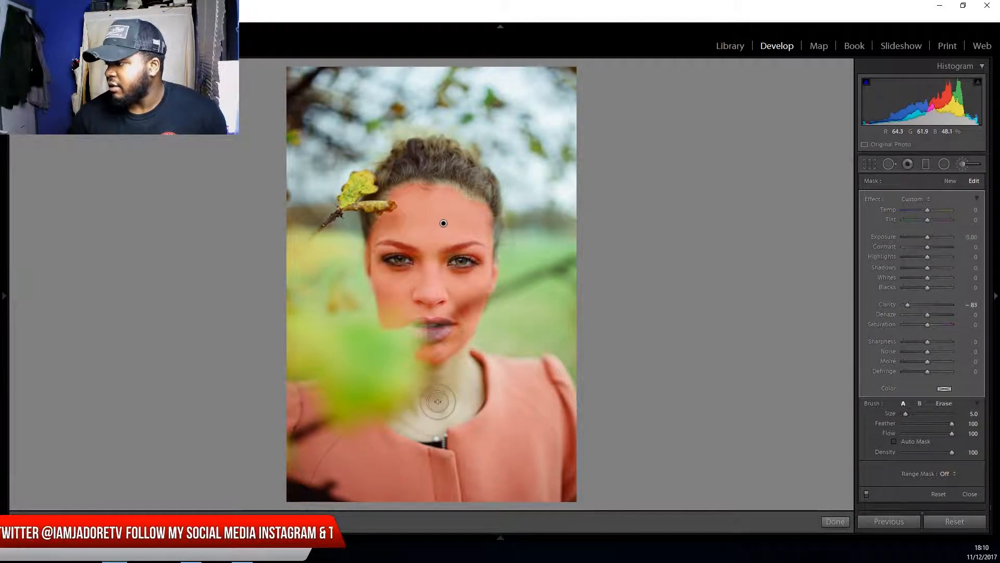
mouse_move(439, 371)
mouse_down()
mouse_move(463, 358)
mouse_move(469, 401)
mouse_move(416, 427)
mouse_move(401, 415)
mouse_move(435, 396)
mouse_up()
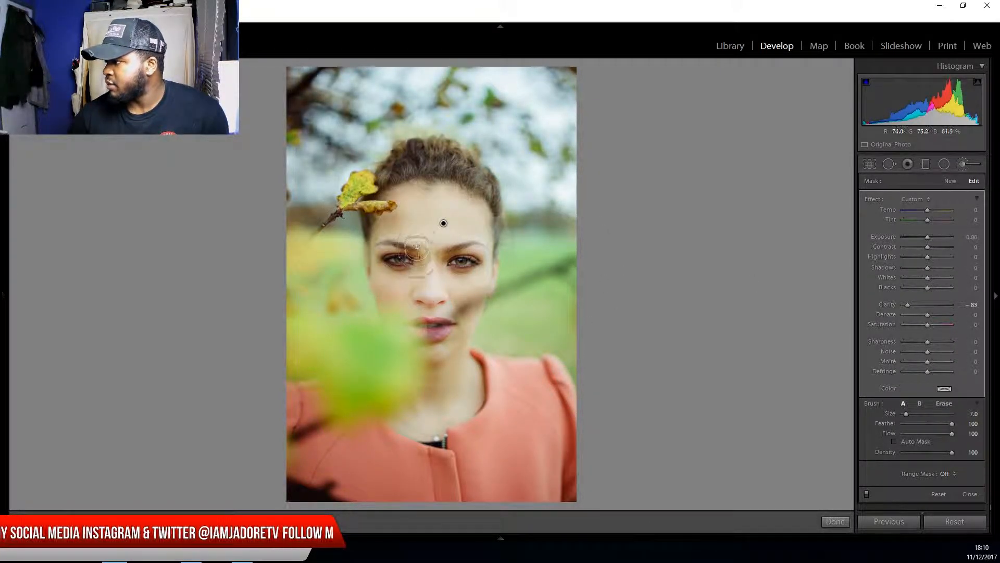
- Set the mask eraser to size 4.0, undo the last brush stroke with the overlay shown, and finish the skin mask
click(942, 404)
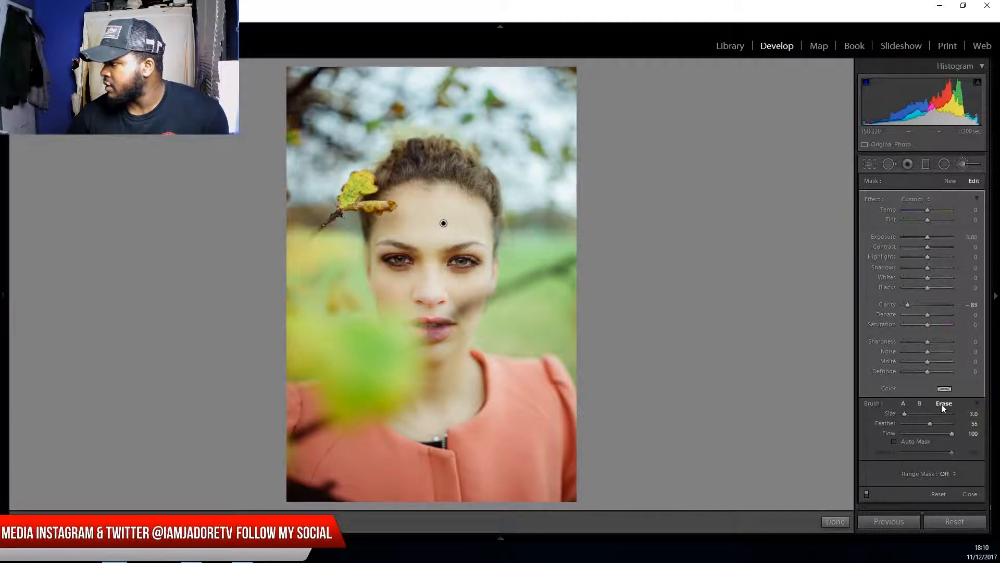
scroll(555, 311, up, 1)
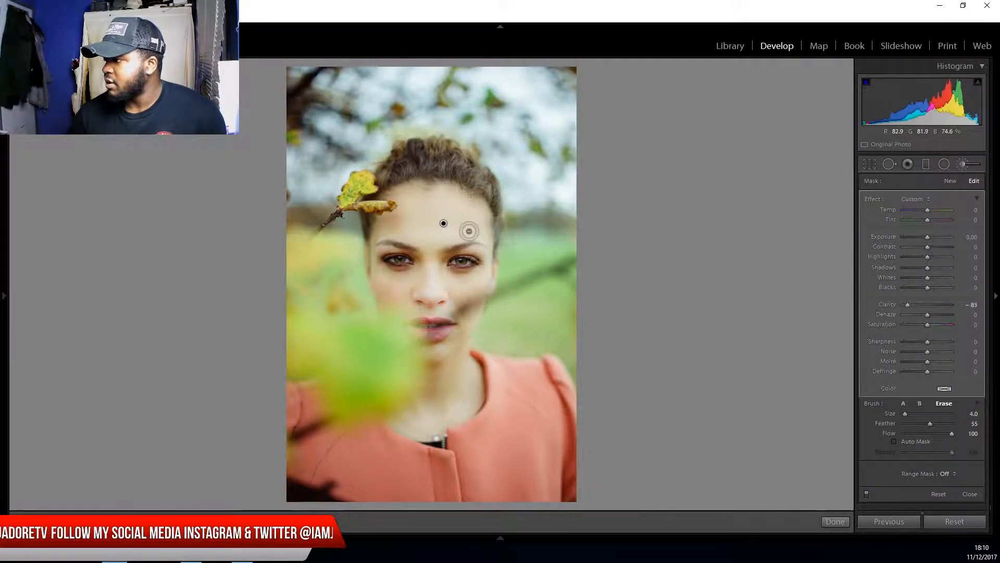
key(o)
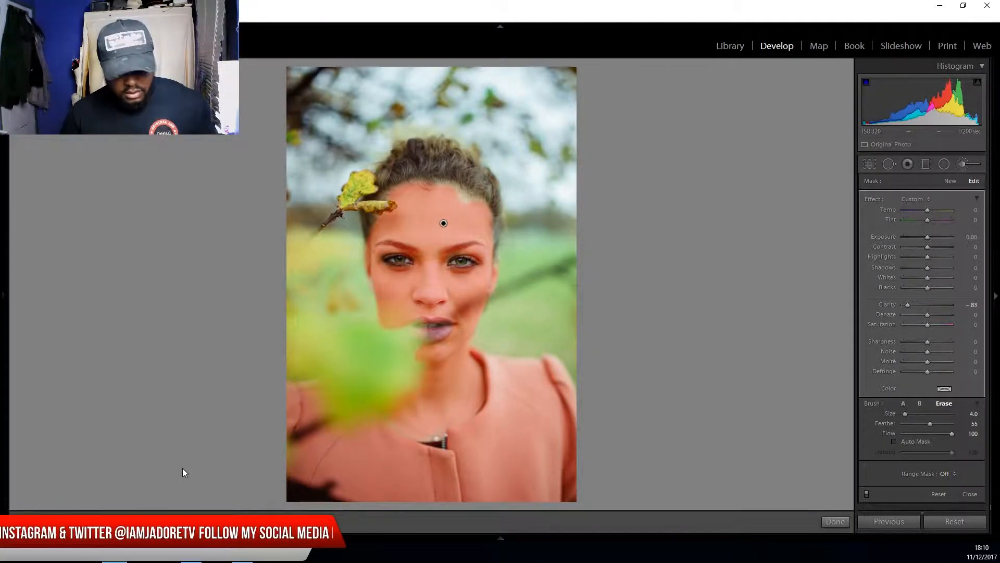
key(ctrl+z)
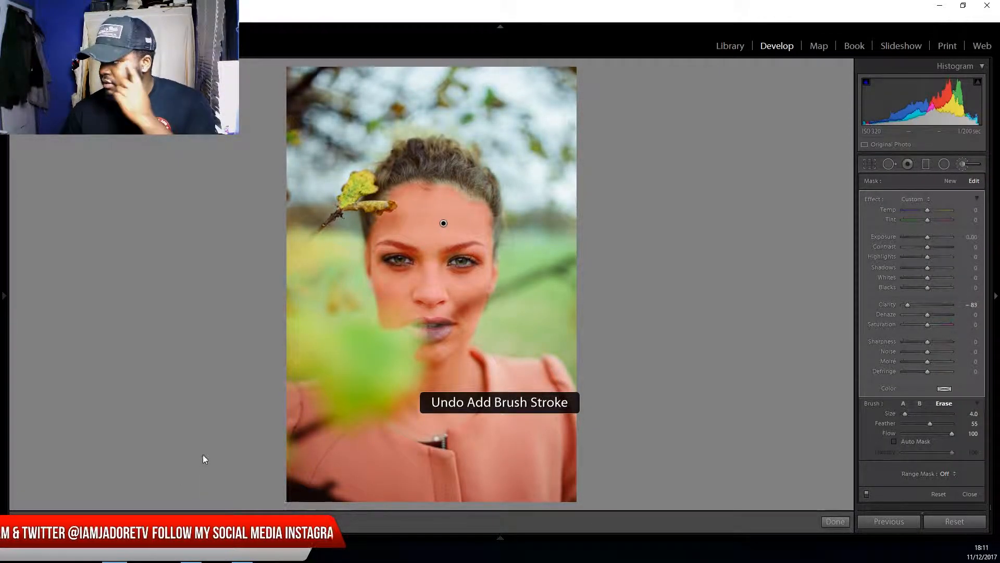
click(834, 521)
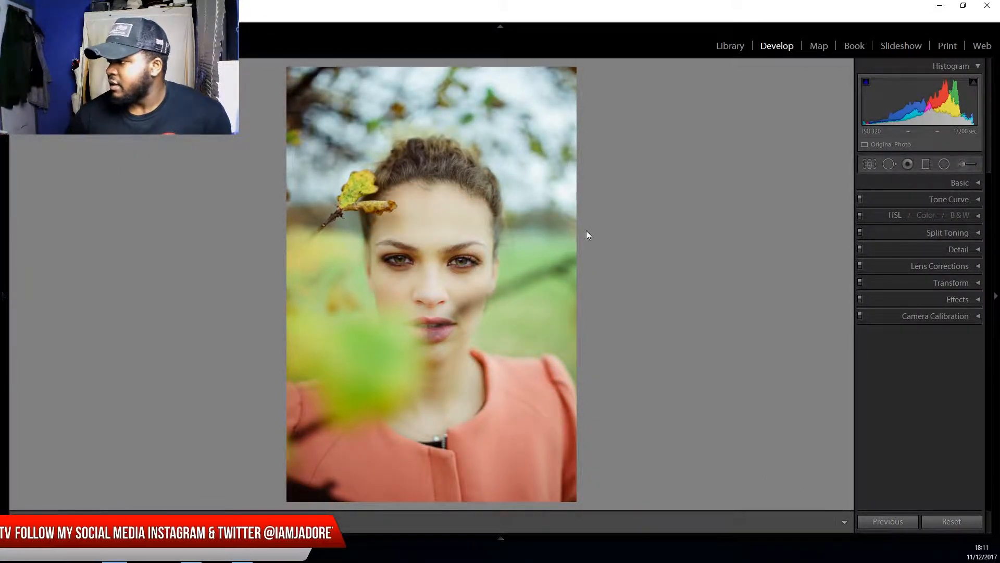
- Start a new Adjustment Brush with Clarity set to 0 and Exposure set to 0.35
click(964, 163)
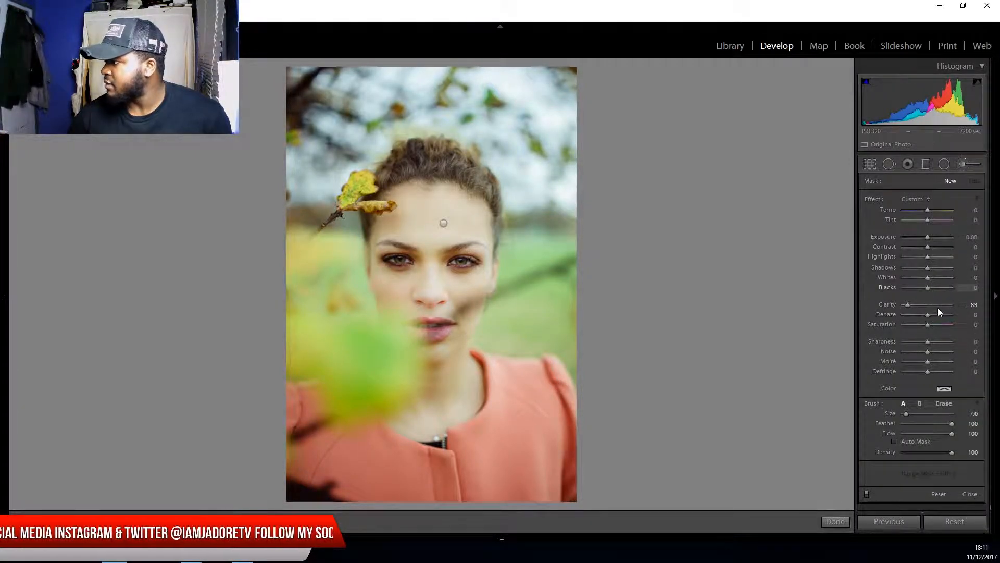
click(927, 304)
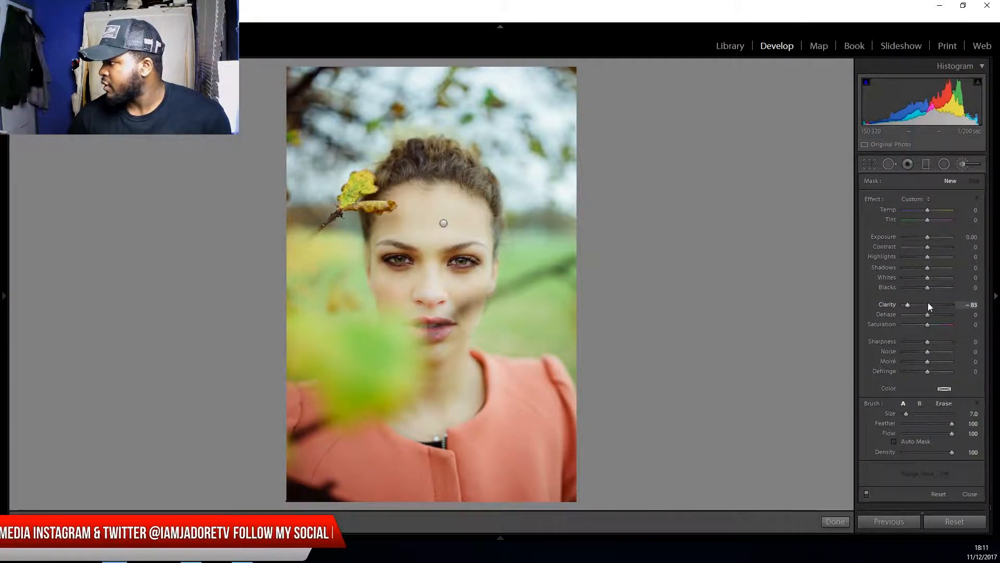
click(975, 305)
text(0)
key(Return)
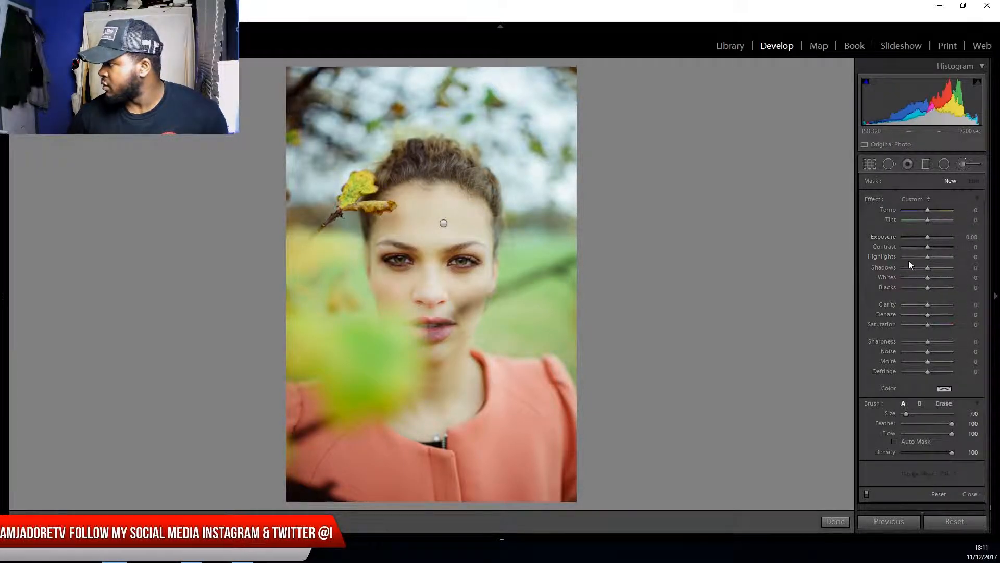
drag(926, 236, 929, 236)
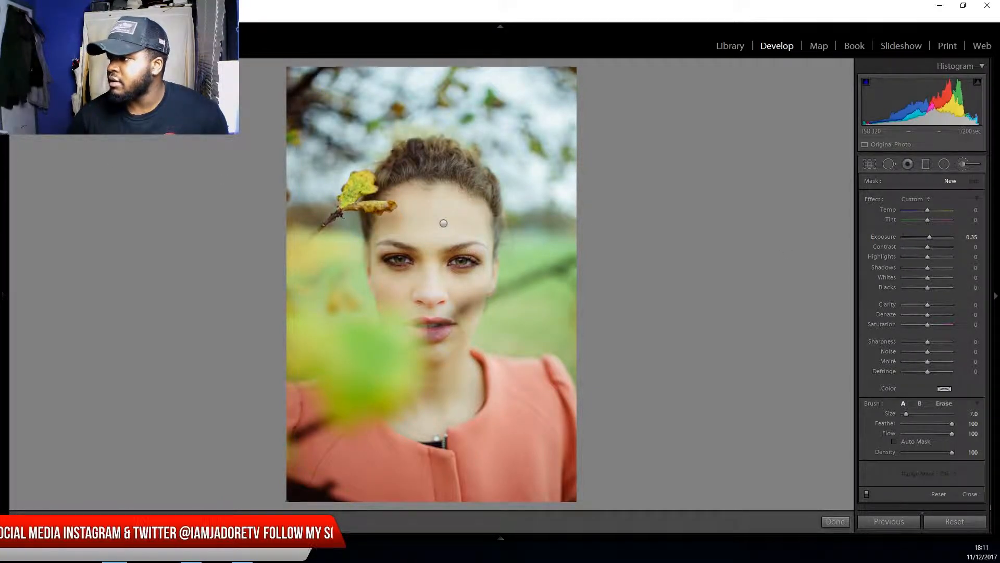
- Brighten the irises of both eyes by painting over them with the Exposure 0.35 brush, reducing its size to 3.0
click(6, 299)
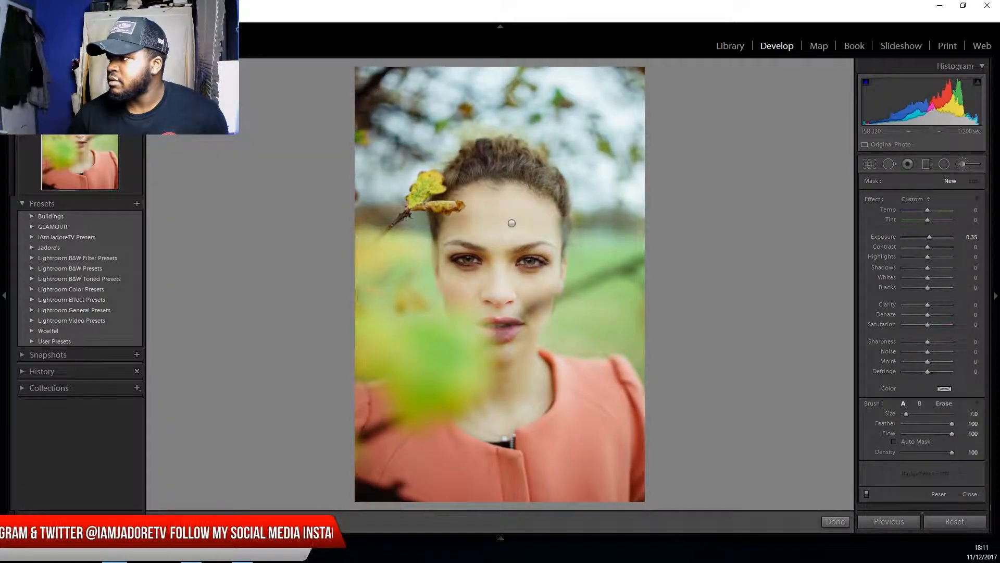
key(z)
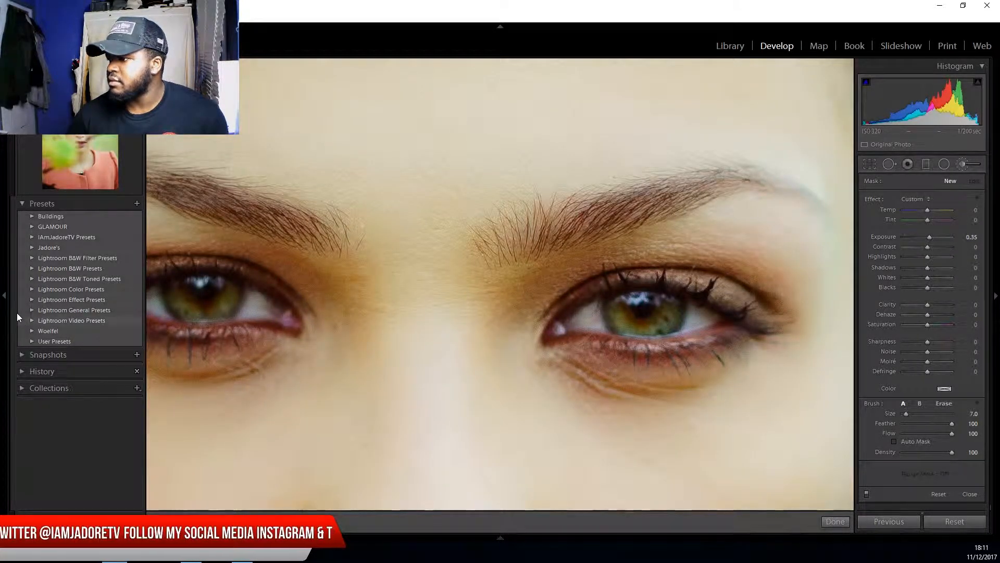
click(6, 296)
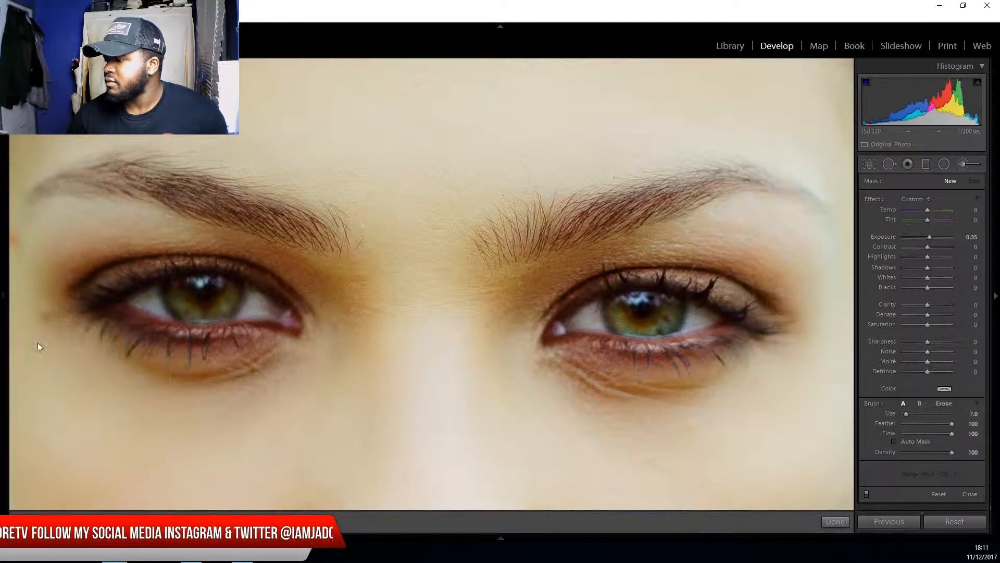
scroll(170, 299, down, 4)
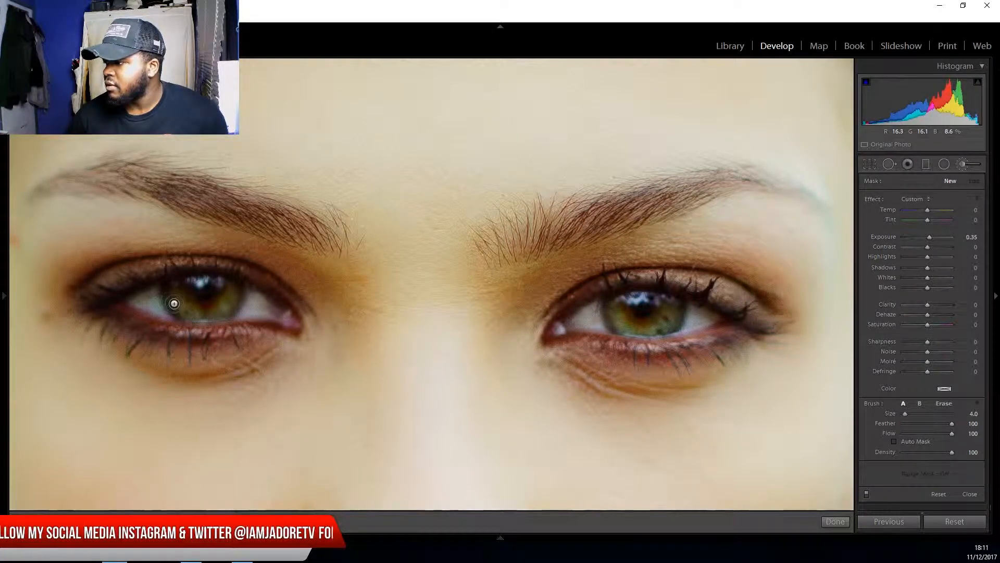
mouse_move(174, 303)
mouse_down()
mouse_move(165, 291)
mouse_move(185, 319)
mouse_up()
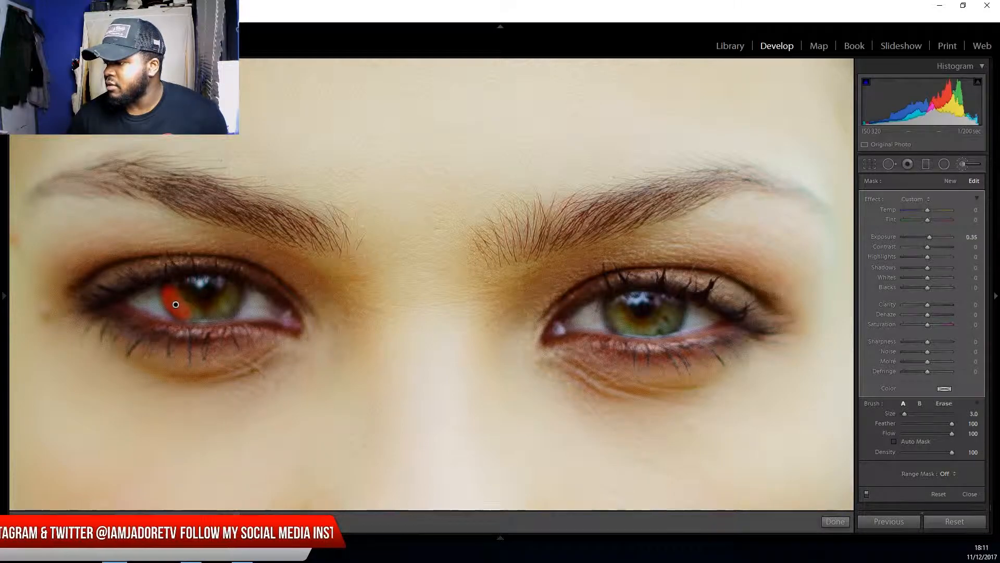
mouse_move(204, 312)
mouse_down()
mouse_move(239, 290)
mouse_move(222, 313)
mouse_move(173, 309)
mouse_move(166, 286)
mouse_move(183, 312)
mouse_move(211, 311)
mouse_move(237, 293)
mouse_move(232, 304)
mouse_move(241, 287)
mouse_move(234, 305)
mouse_up()
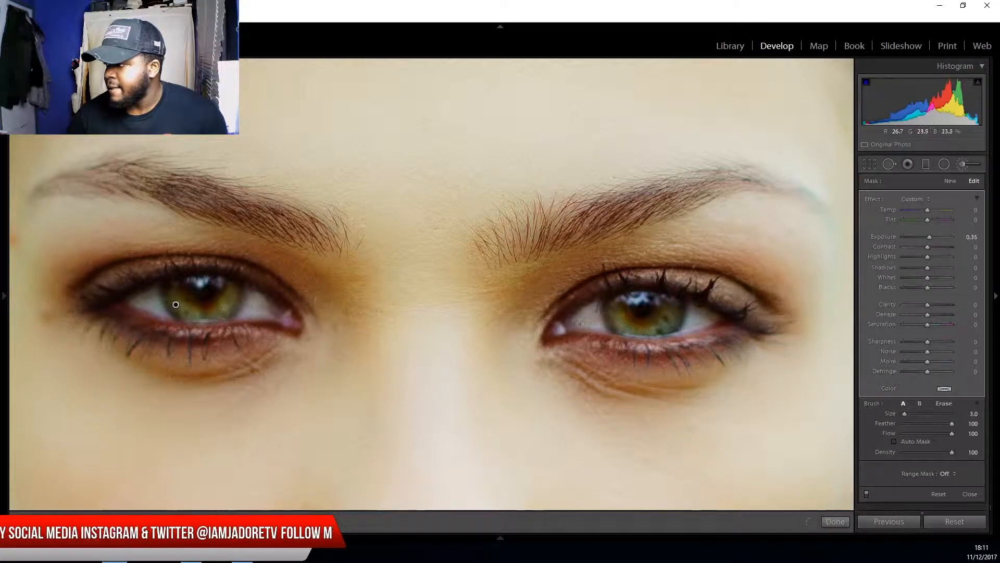
mouse_move(619, 322)
mouse_down()
mouse_move(609, 302)
mouse_move(622, 329)
mouse_move(661, 329)
mouse_move(677, 301)
mouse_move(676, 324)
mouse_move(676, 301)
mouse_move(663, 322)
mouse_move(636, 326)
mouse_move(612, 304)
mouse_move(618, 330)
mouse_move(608, 306)
mouse_move(626, 324)
mouse_move(660, 327)
mouse_move(683, 299)
mouse_move(676, 320)
mouse_move(637, 338)
mouse_up()
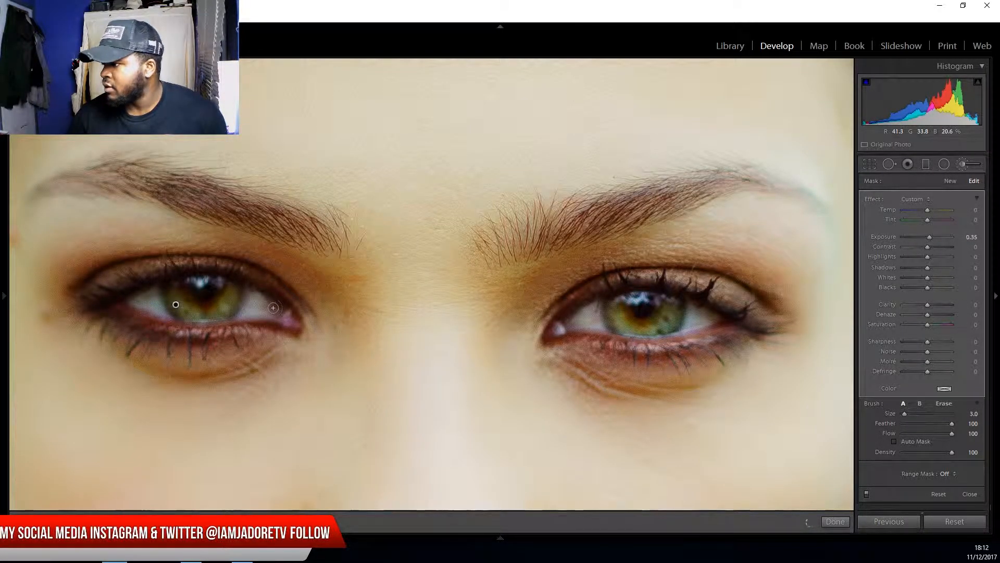
mouse_move(246, 280)
mouse_down()
mouse_move(220, 311)
mouse_move(184, 316)
mouse_move(165, 287)
mouse_move(188, 314)
mouse_move(226, 291)
mouse_move(187, 298)
mouse_move(173, 279)
mouse_move(221, 311)
mouse_move(232, 293)
mouse_up()
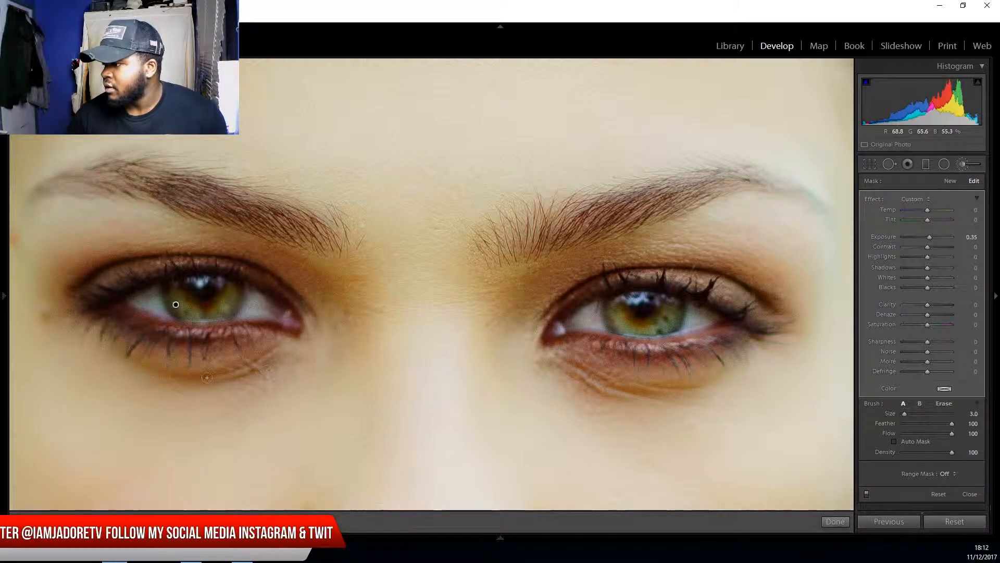
- Erase the eye mask's spill along the lower edges of both irises with a size 2.0 eraser and finish the mask
click(945, 404)
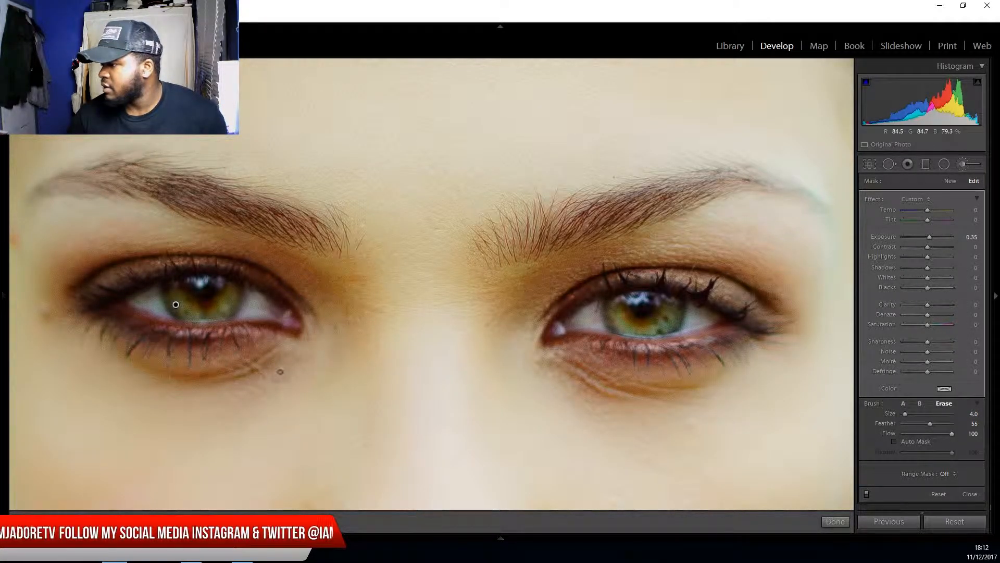
drag(218, 327, 186, 325)
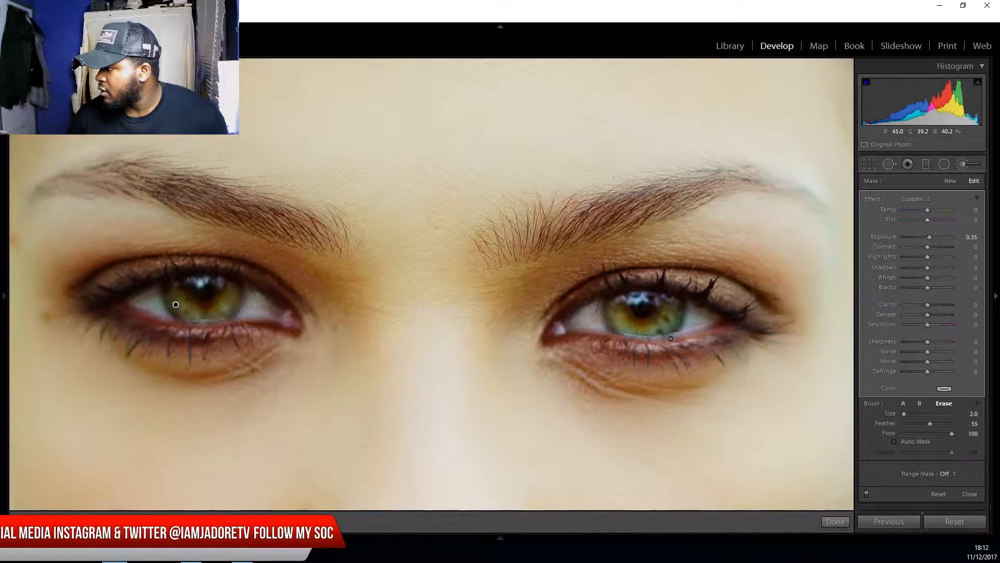
mouse_move(668, 339)
mouse_down()
mouse_move(619, 338)
mouse_move(661, 352)
mouse_up()
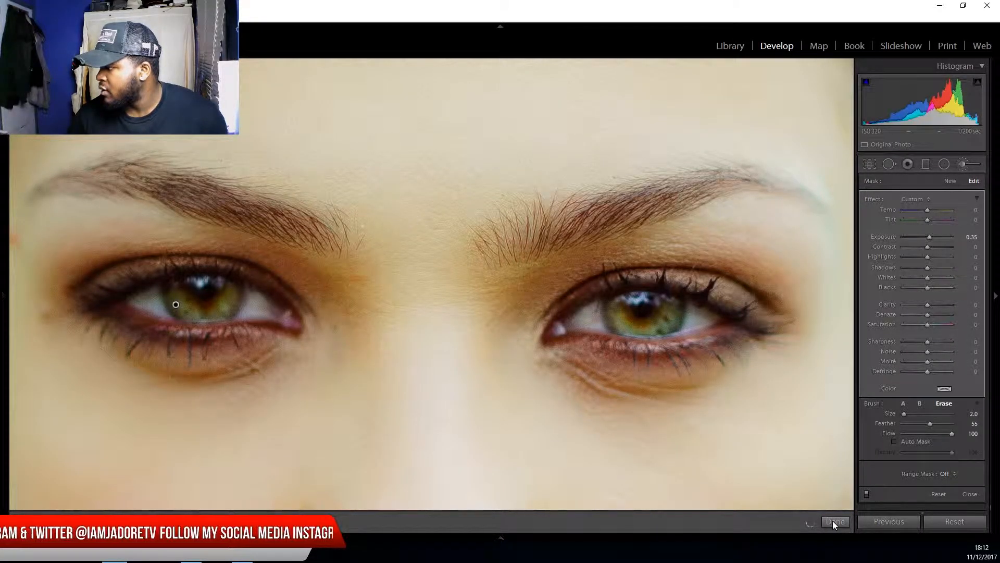
click(834, 520)
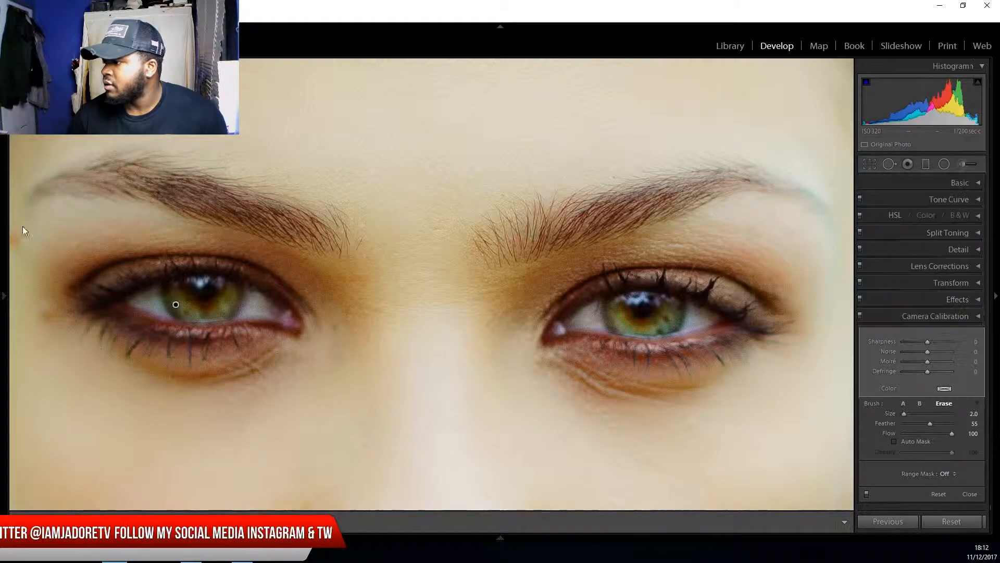
- Reselect the eye mask with the whole portrait in view, raise its Exposure to 0.70, and close the brush
click(4, 296)
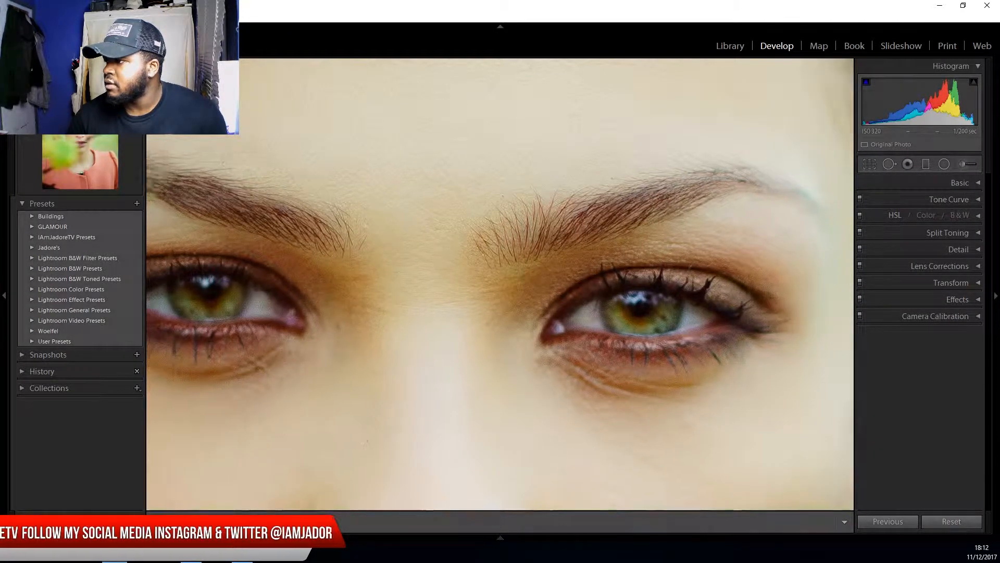
click(127, 147)
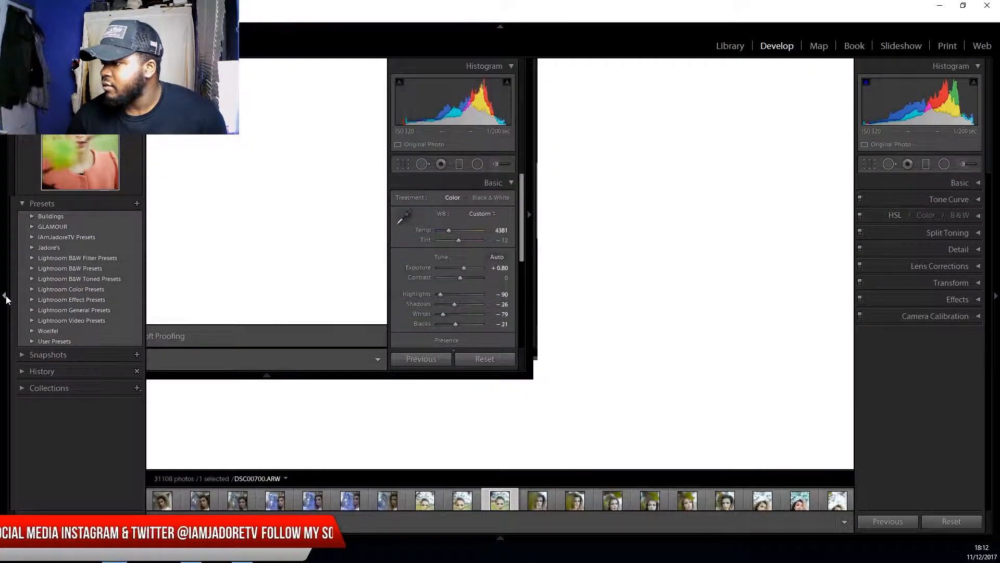
click(4, 299)
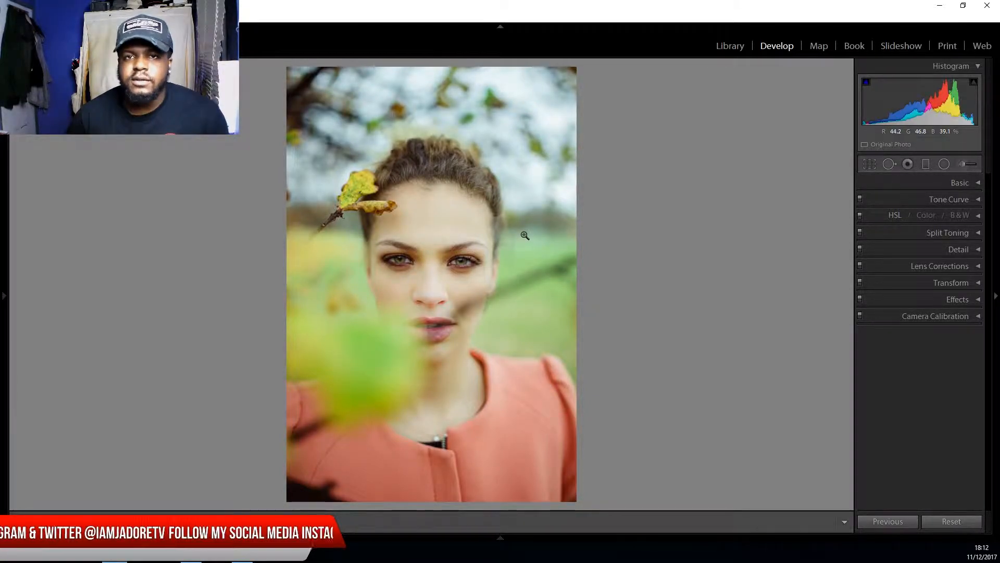
click(965, 166)
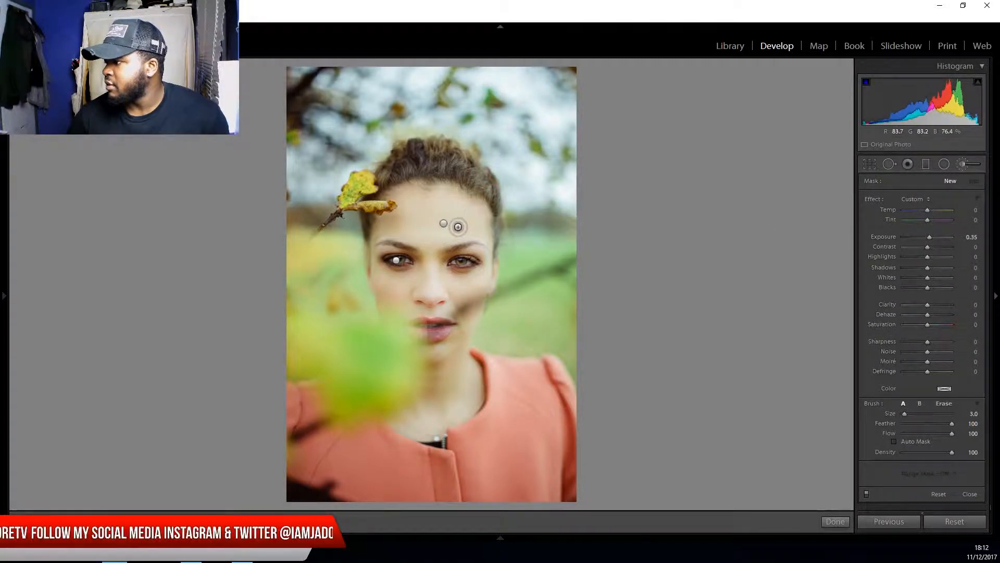
click(394, 261)
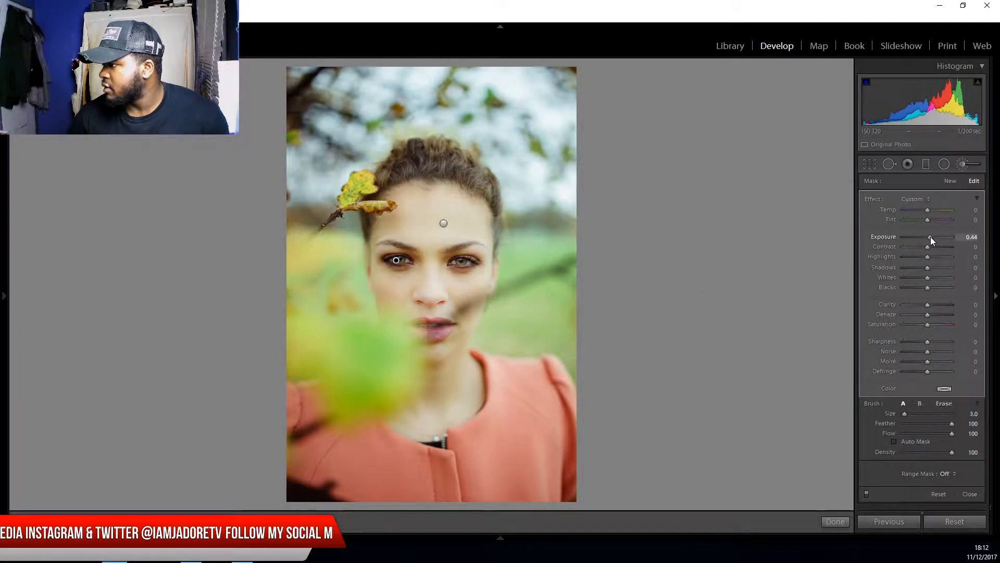
drag(930, 237, 932, 236)
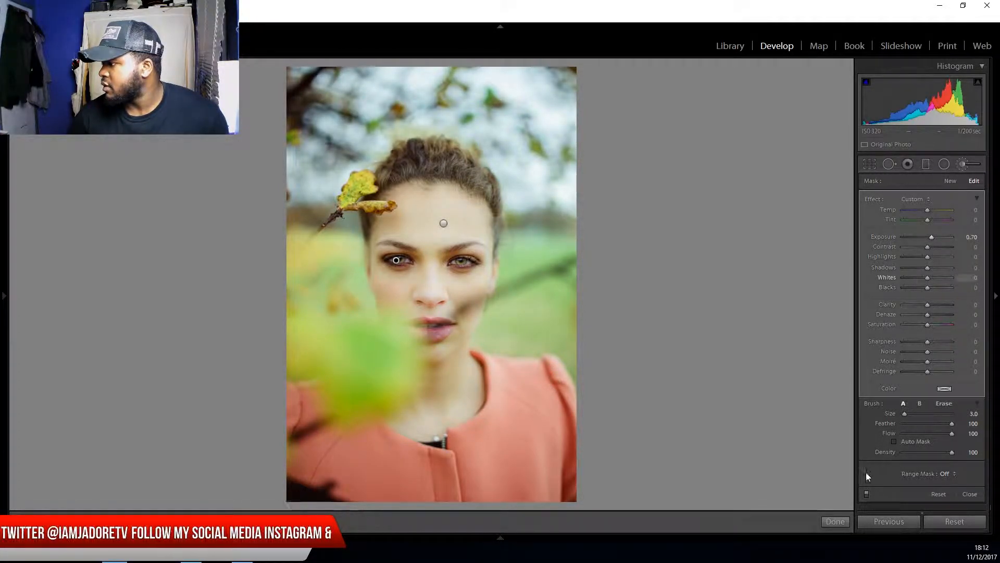
click(829, 528)
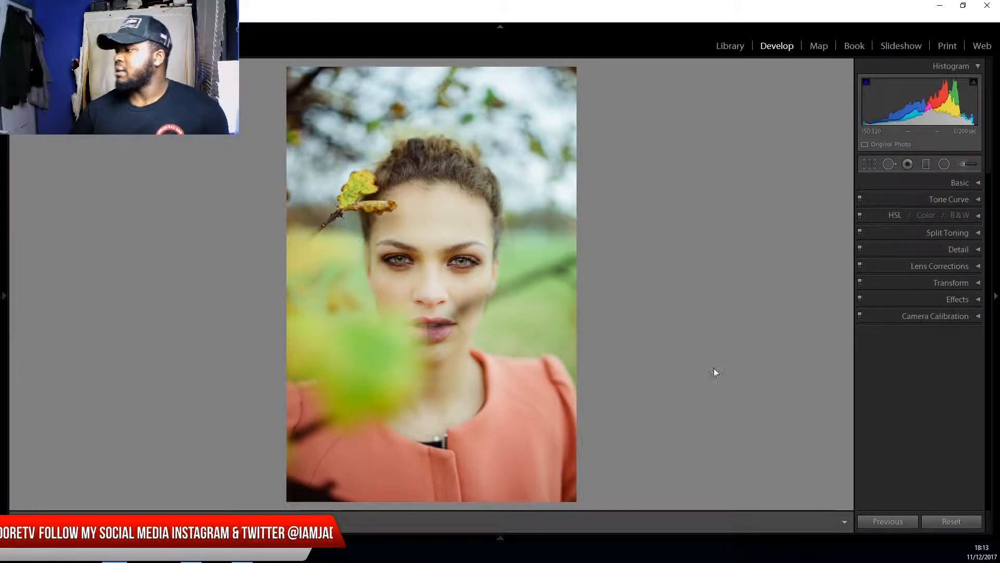
- Reselect the eye brush mask, reduce its Exposure to 0.52, and close the brush
click(964, 163)
click(394, 267)
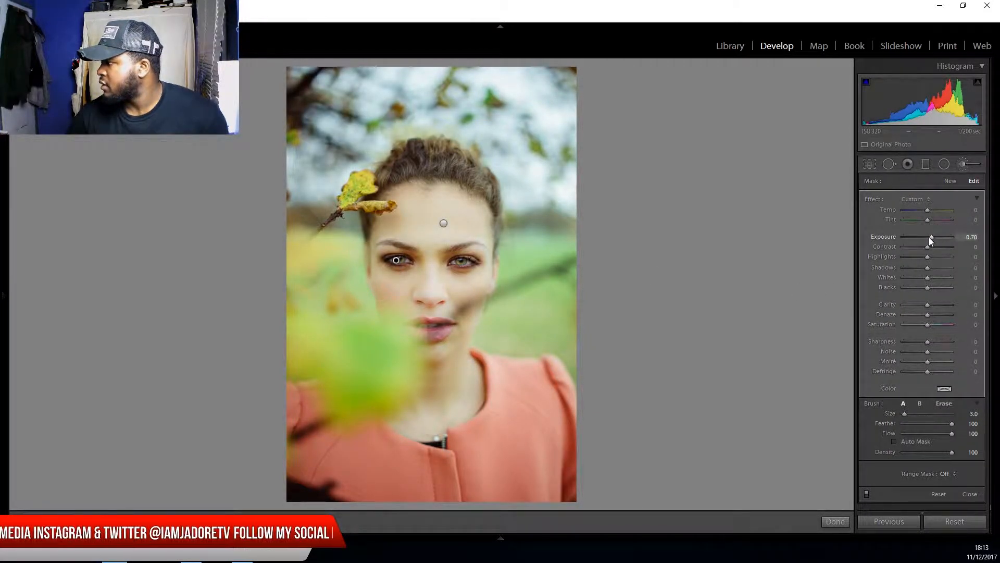
drag(930, 238, 929, 238)
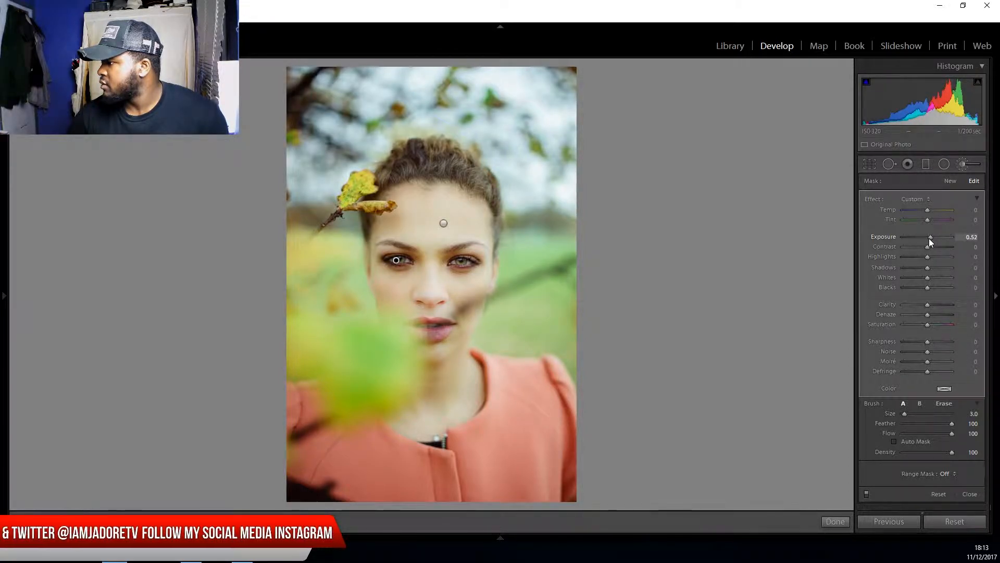
click(833, 521)
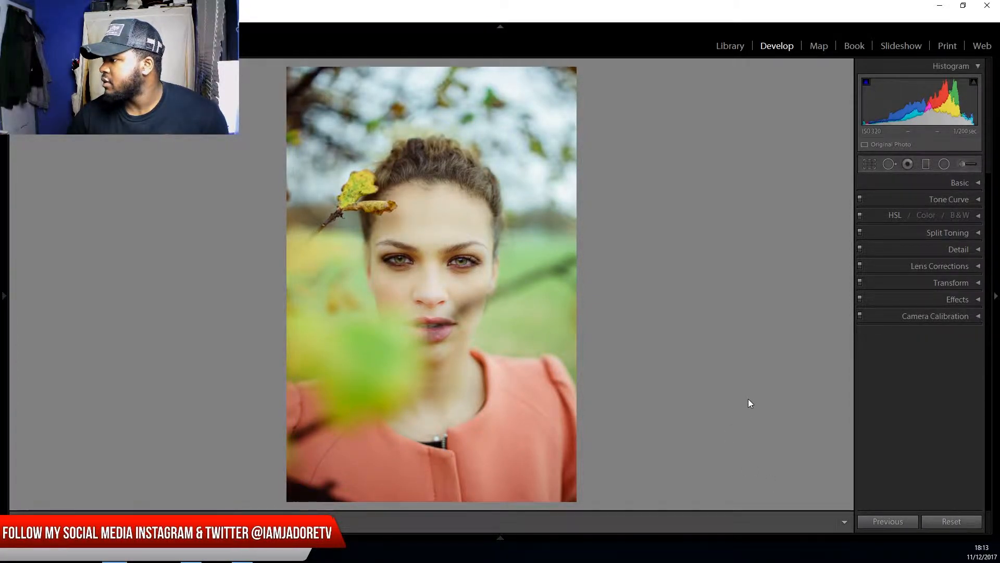
- Reopen the eye brush mask, lower its Exposure slightly further, and finish the mask edit
click(965, 164)
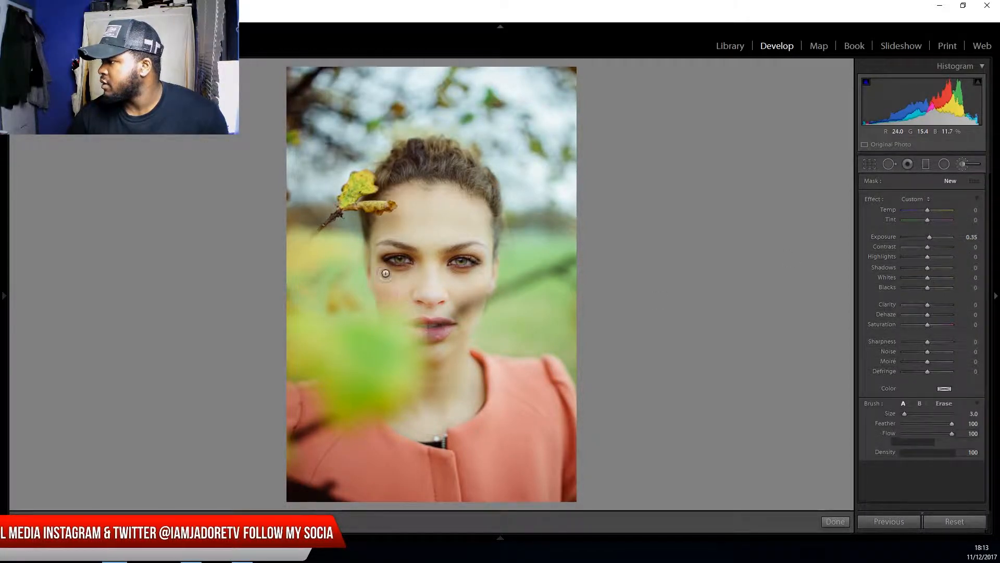
click(396, 262)
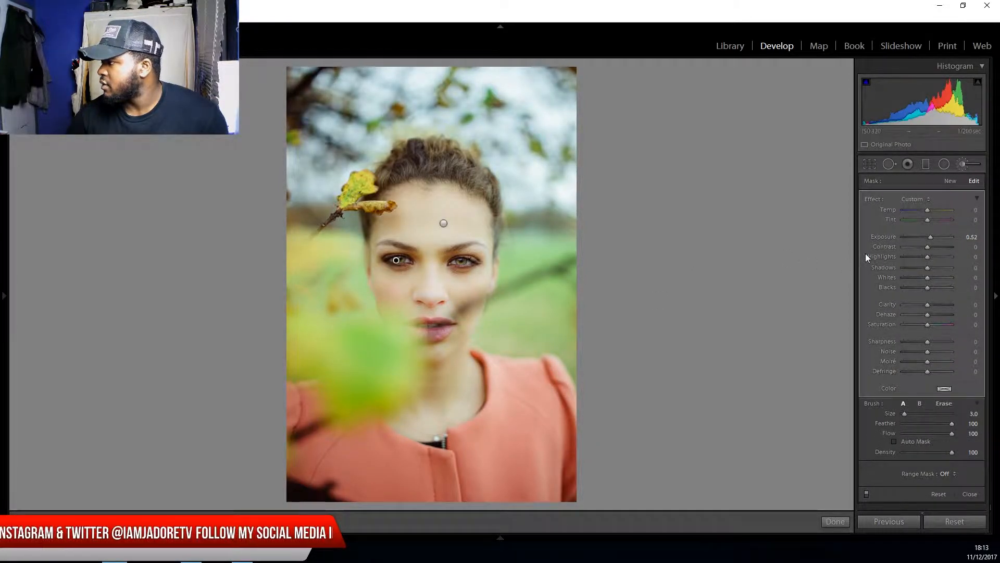
drag(968, 238, 965, 238)
click(830, 520)
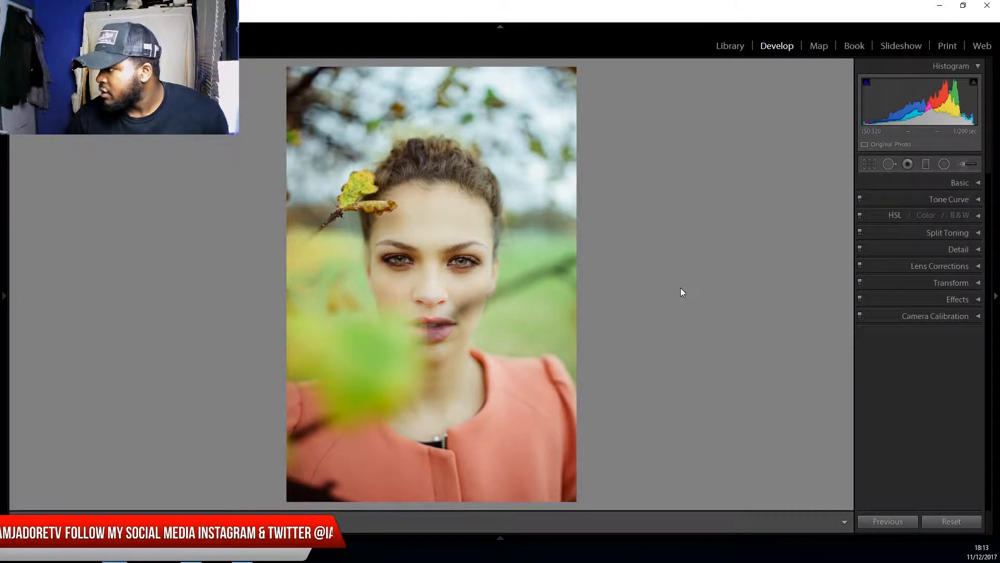
- Raise the HSL Saturation of Aqua to +27 and Blue to +38, and collapse the HSL settings
click(978, 217)
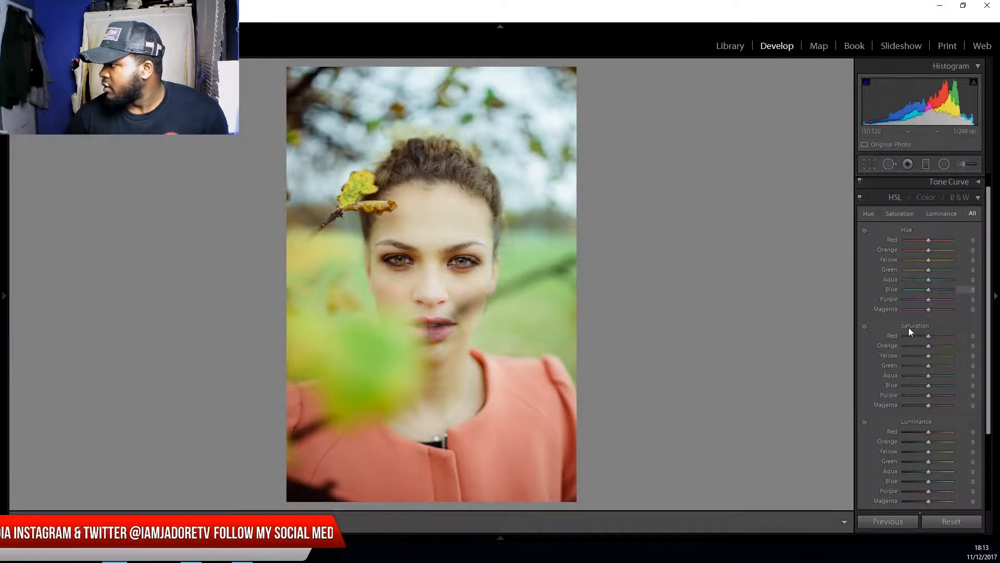
drag(990, 249, 990, 265)
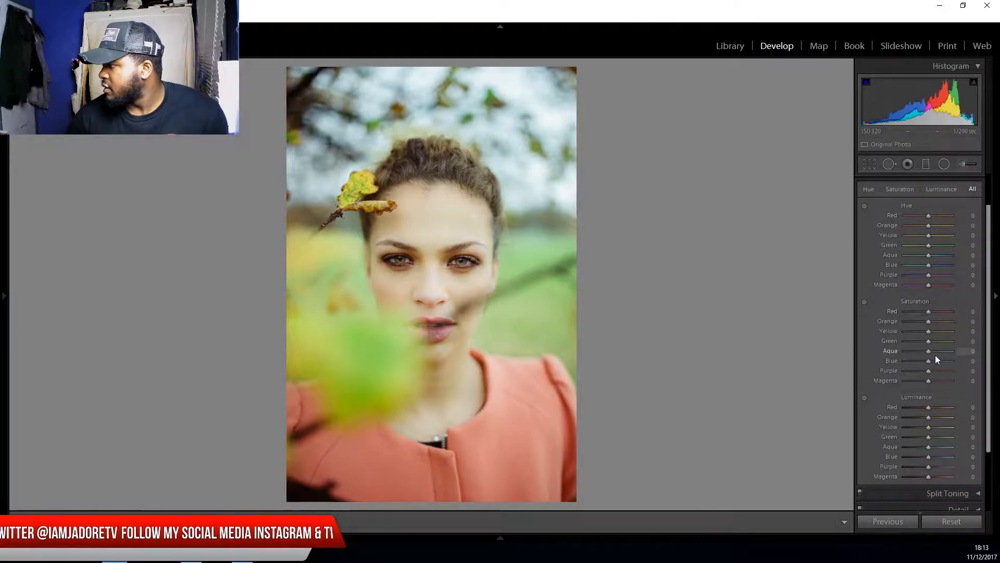
drag(929, 361, 936, 355)
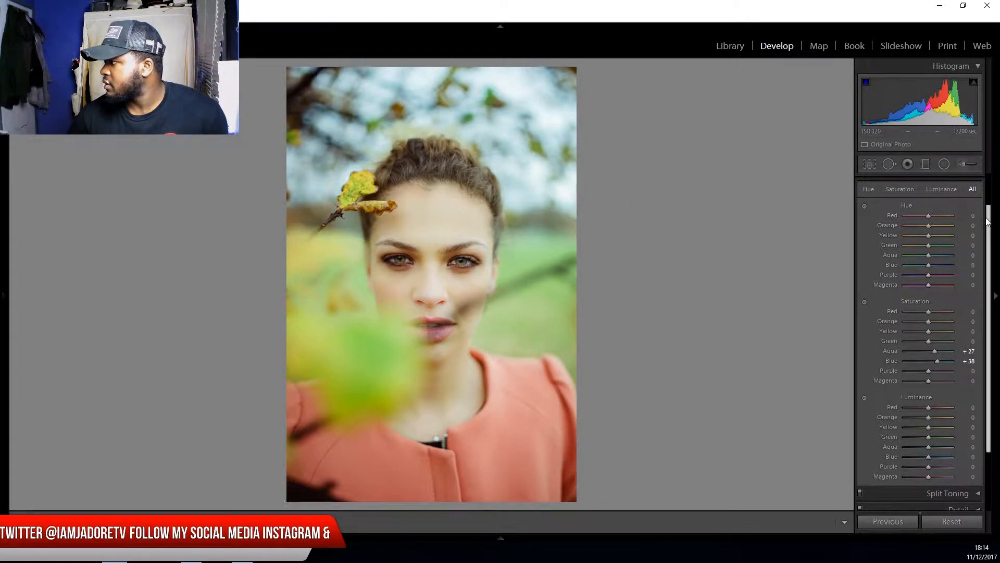
scroll(988, 222, up, 1)
click(980, 187)
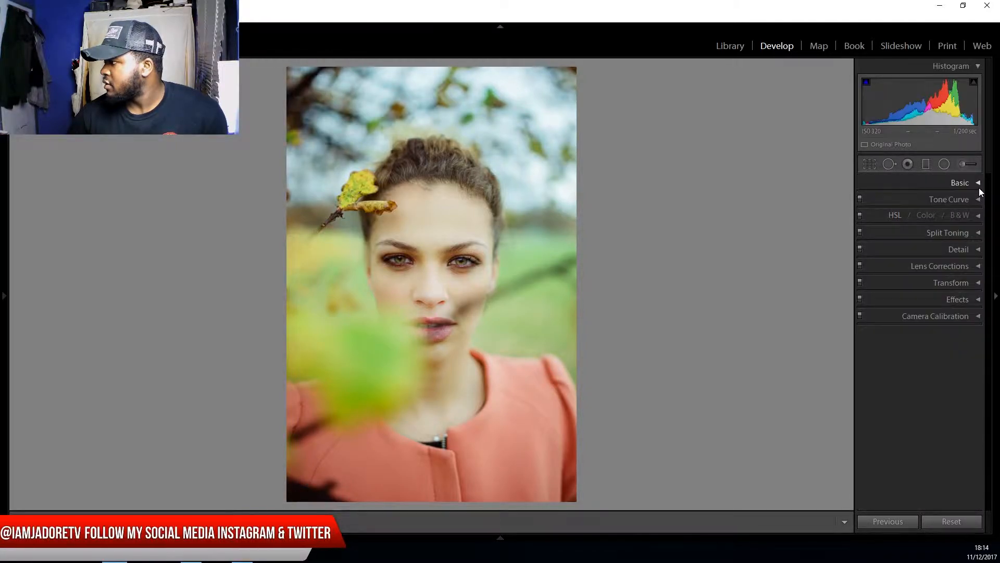